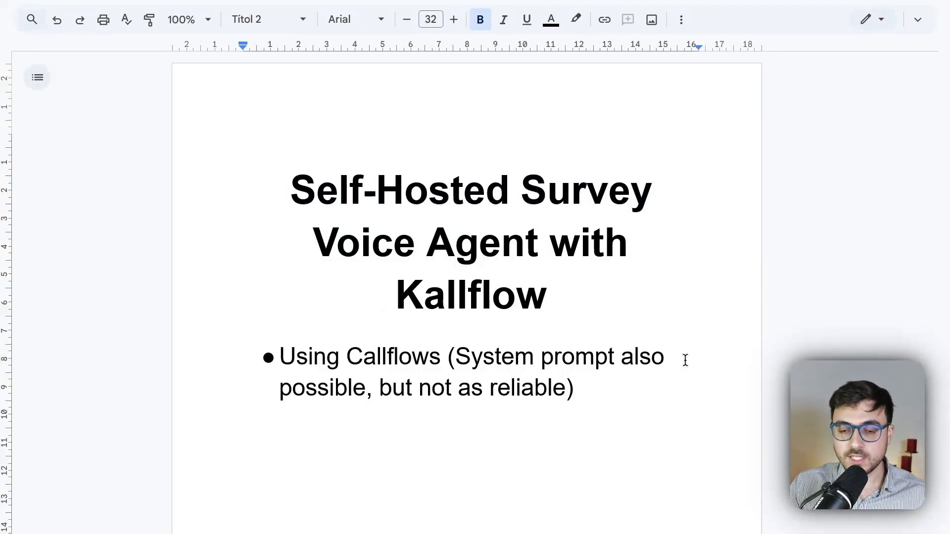
scroll(675, 344, "down", 2)
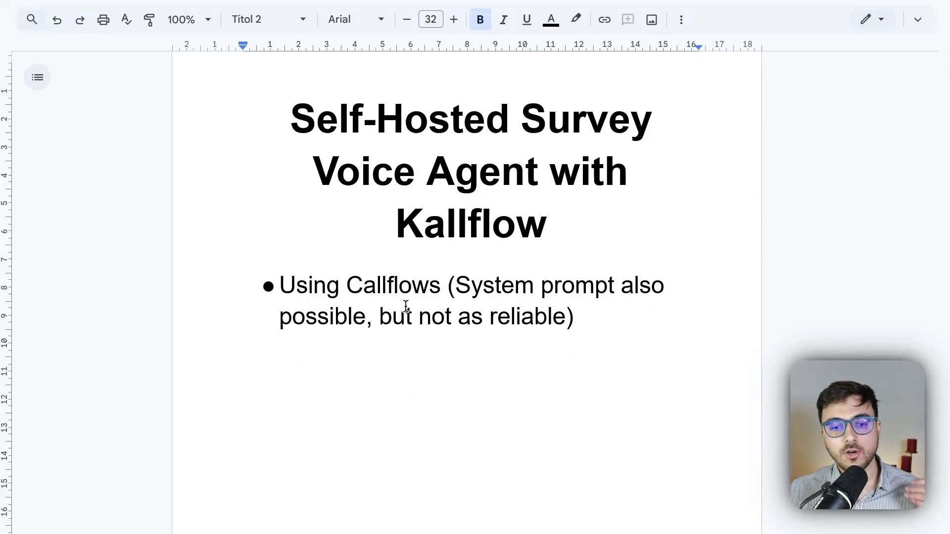
left_click_drag(460, 286, 623, 291)
left_click(643, 299)
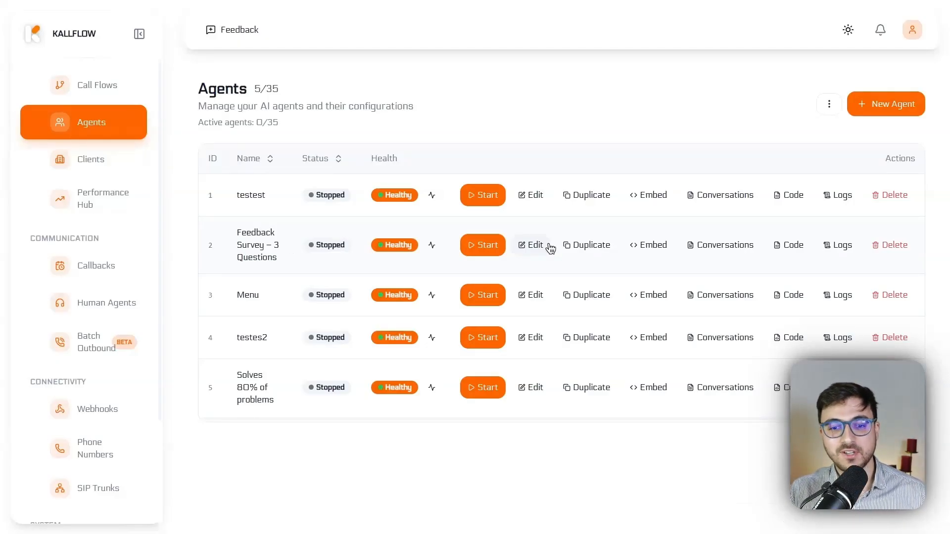
Step: Open the Feedback Survey – 3 Questions agent for editing and review its speech, language model and voice provider settings
left_click(533, 245)
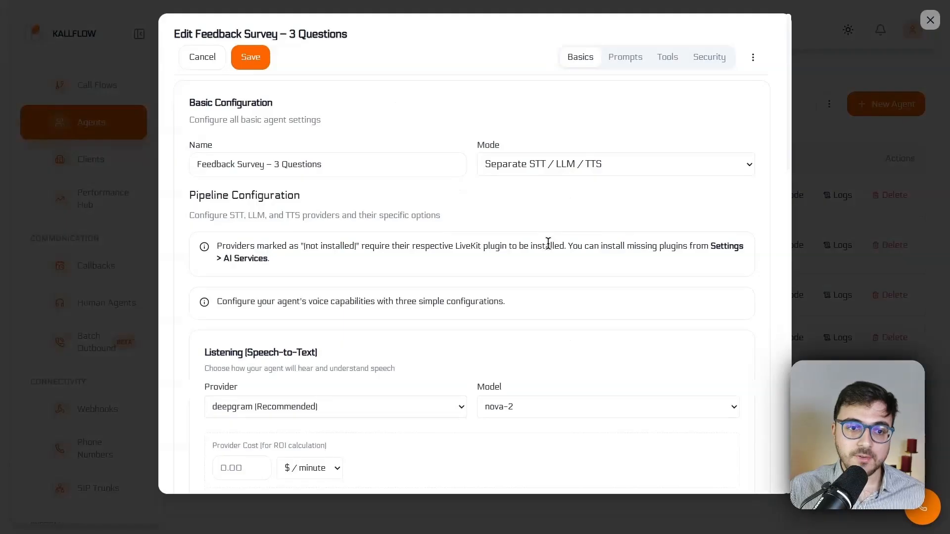
scroll(252, 157, "down", 5)
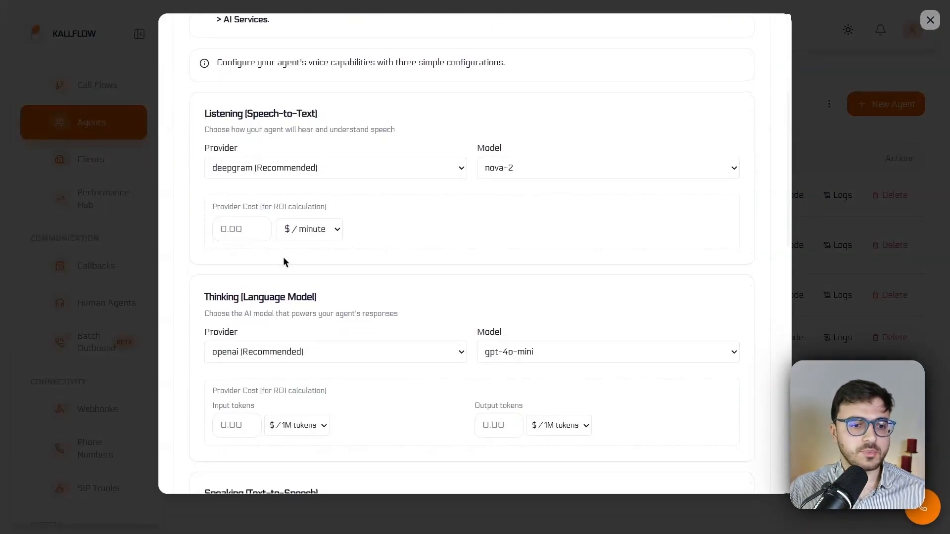
scroll(283, 259, "down", 3)
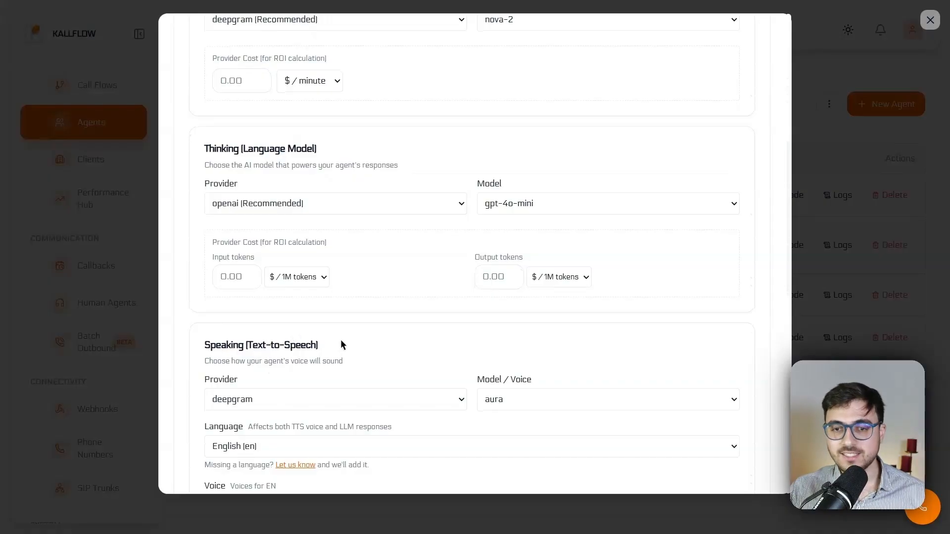
scroll(340, 337, "down", 3)
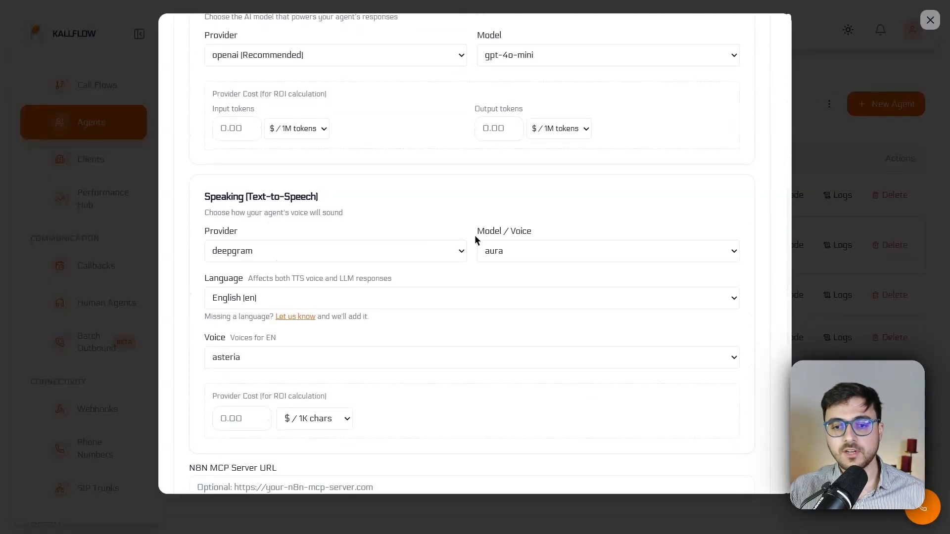
left_click(306, 246)
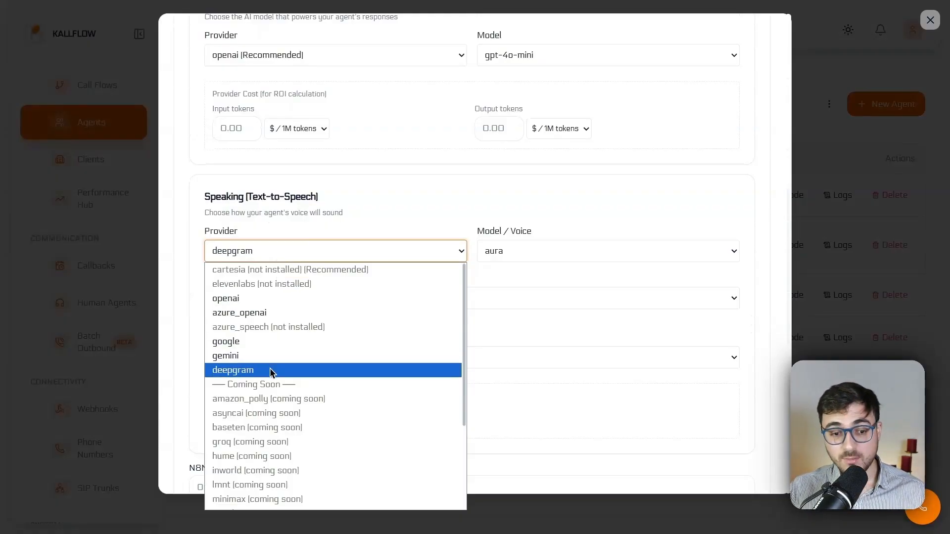
left_click(367, 231)
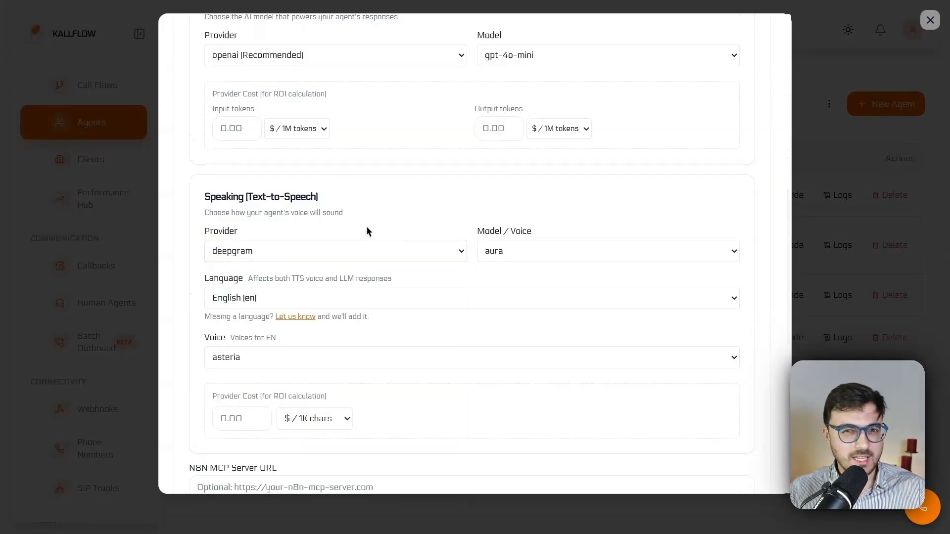
scroll(367, 232, "up", 5)
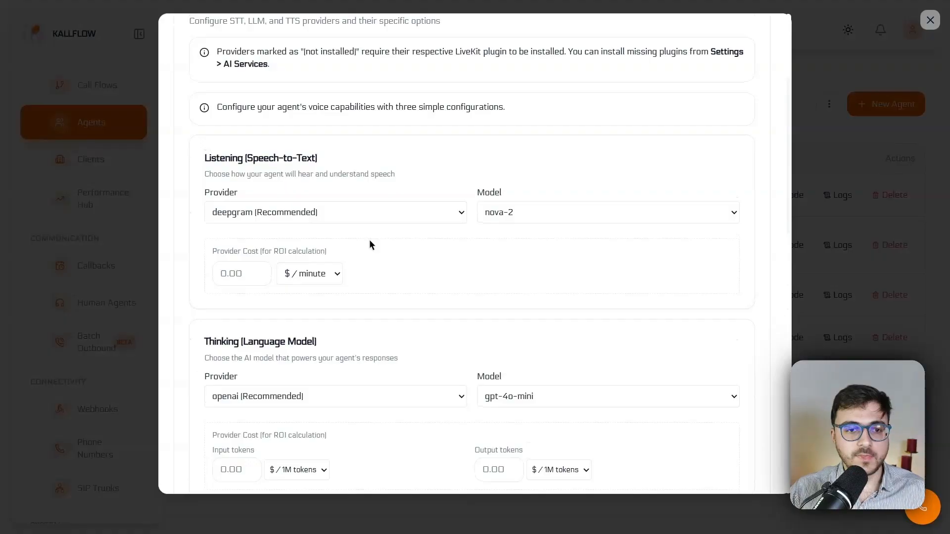
scroll(372, 210, "up", 6)
scroll(409, 251, "down", 1)
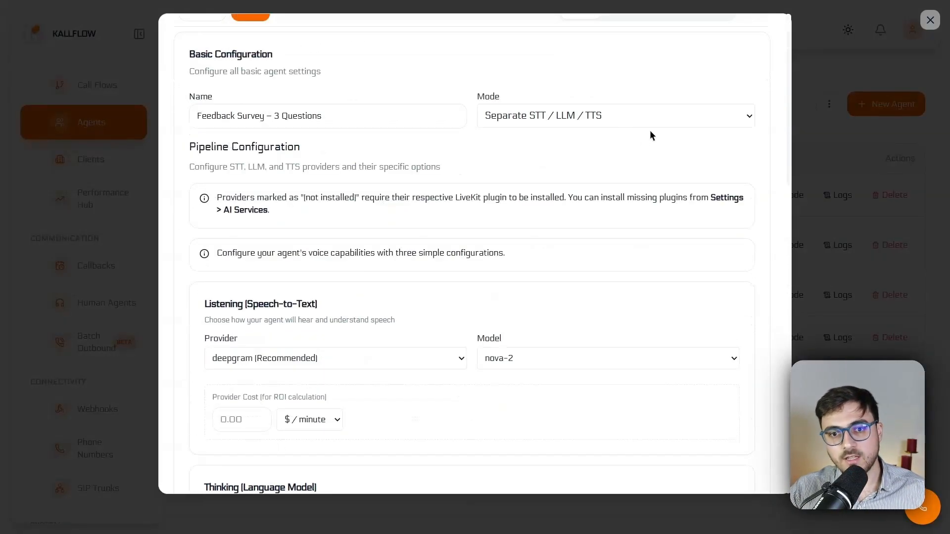
Step: Review the available agent modes and the text-to-speech language and voice options
left_click(518, 117)
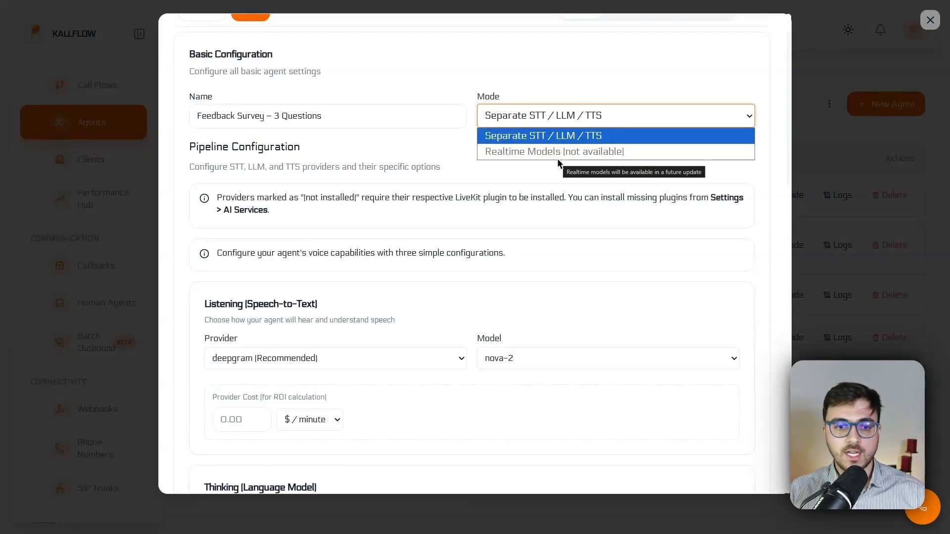
scroll(501, 222, "down", 4)
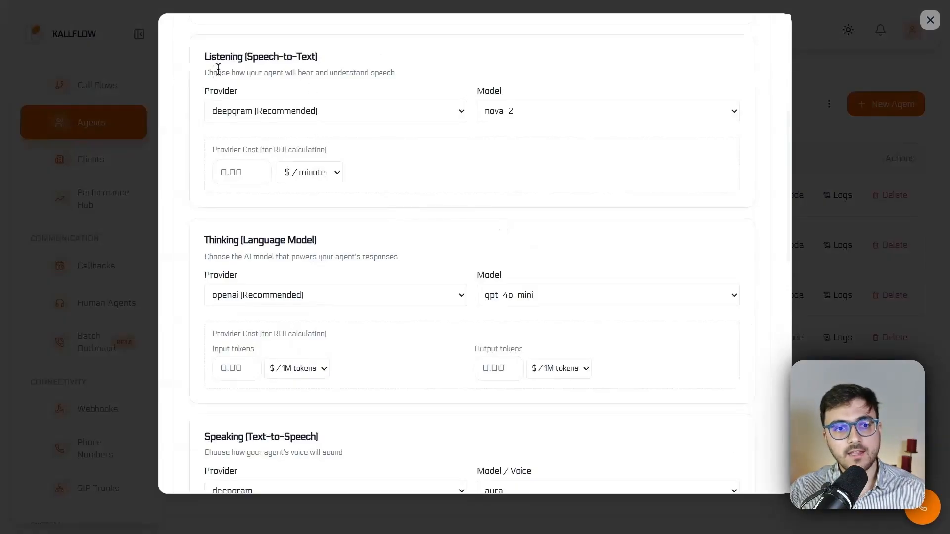
scroll(254, 121, "down", 3)
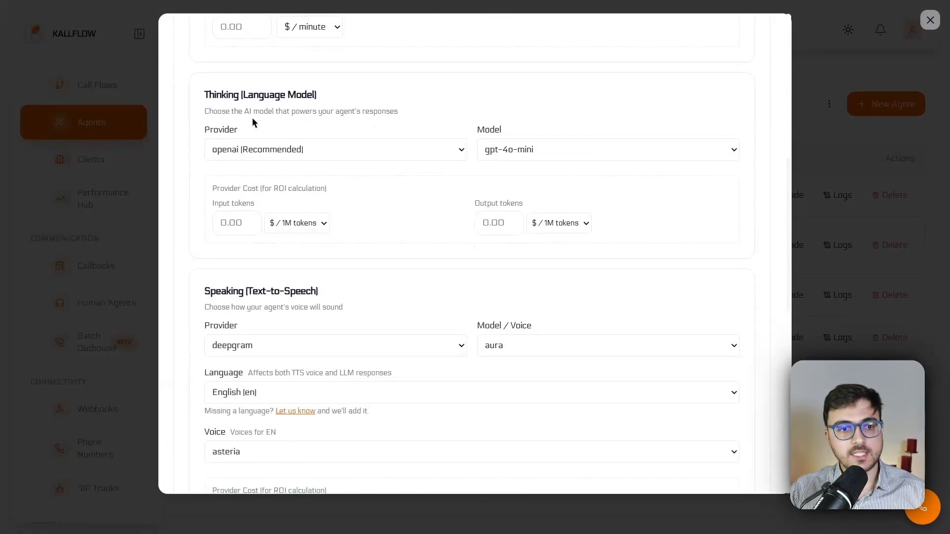
scroll(306, 292, "down", 3)
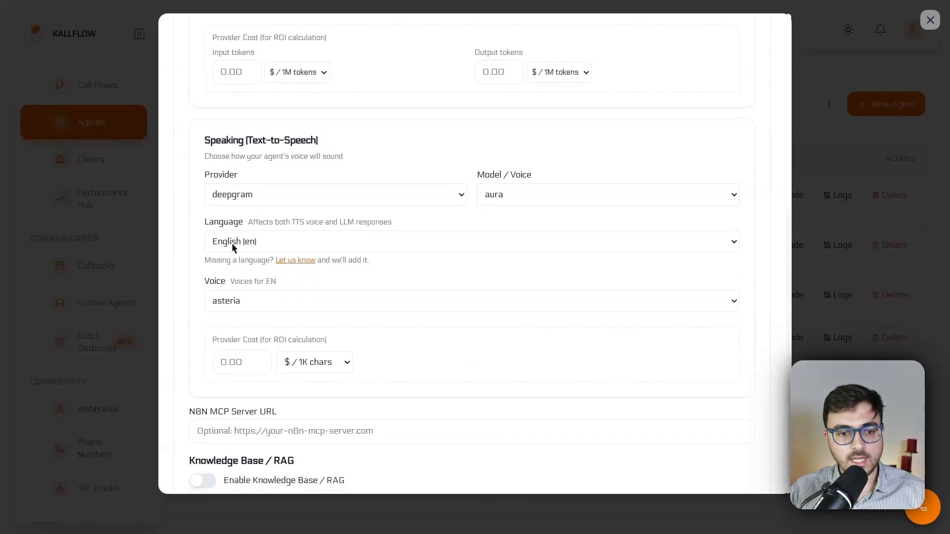
left_click(223, 303)
left_click(285, 303)
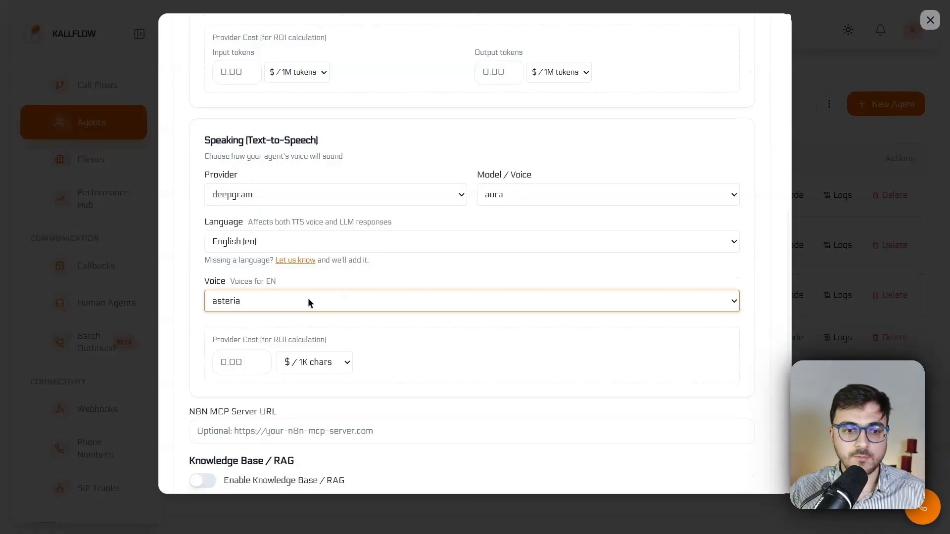
scroll(374, 269, "up", 5)
left_click(234, 126)
left_click(233, 318)
left_click(492, 319)
scroll(390, 378, "down", 3)
scroll(393, 376, "down", 9)
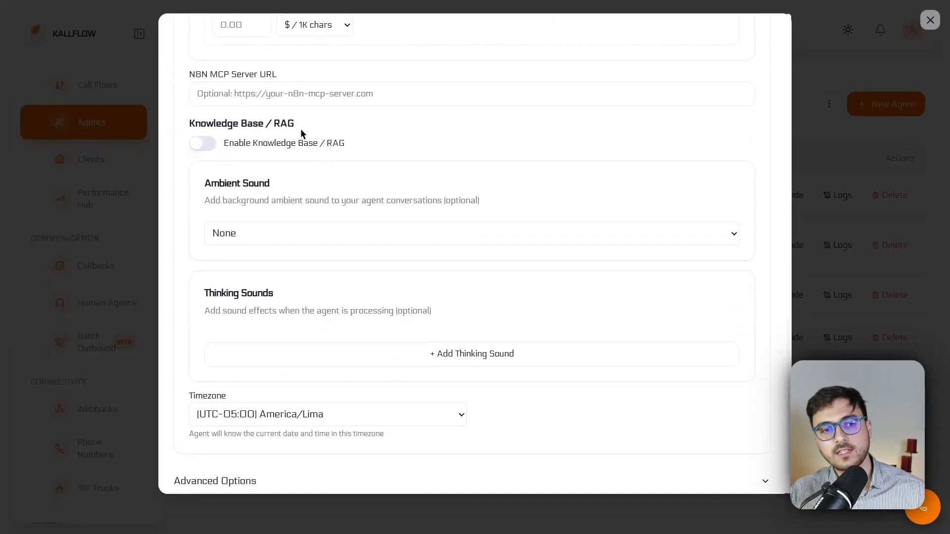
Step: Expand Advanced Options and examine the VAD, latency, debug and timeout settings
left_click_drag(210, 75, 305, 80)
left_click(383, 109)
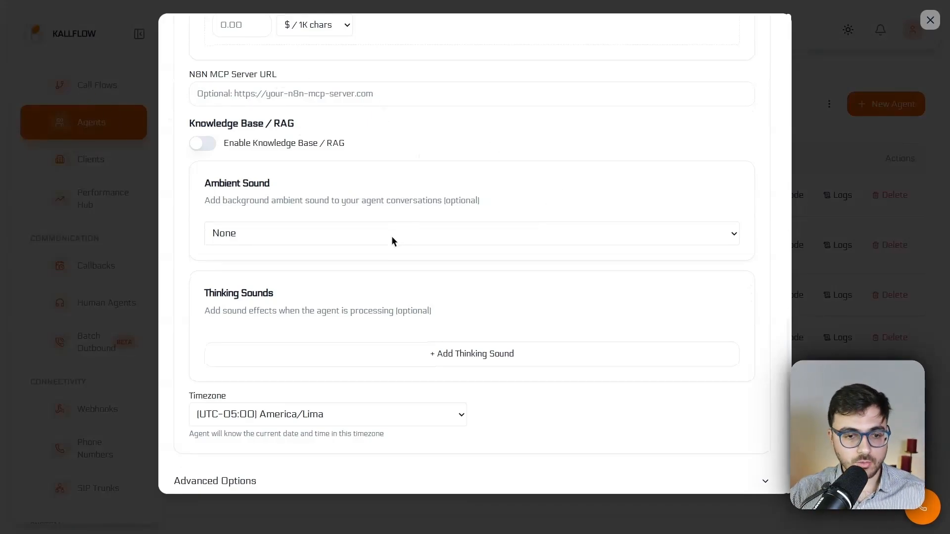
scroll(394, 254, "down", 2)
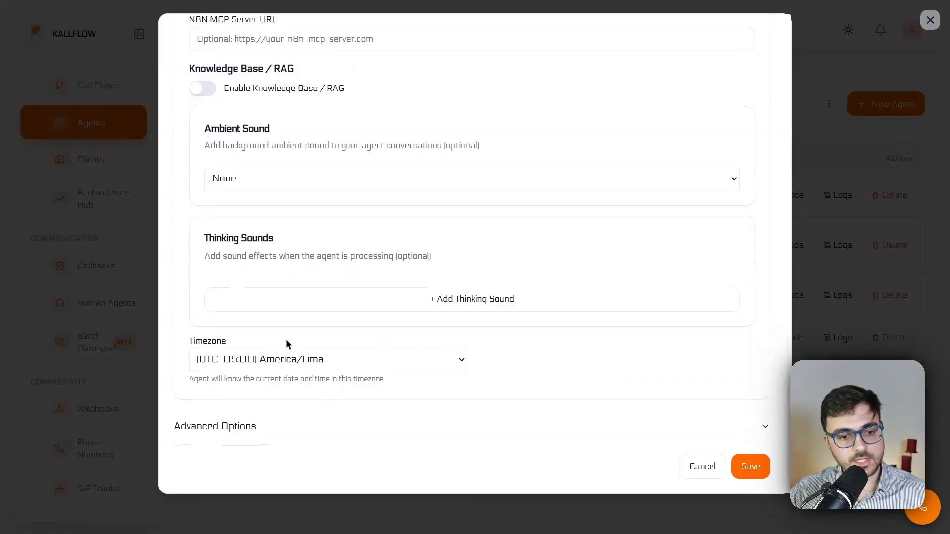
left_click(360, 423)
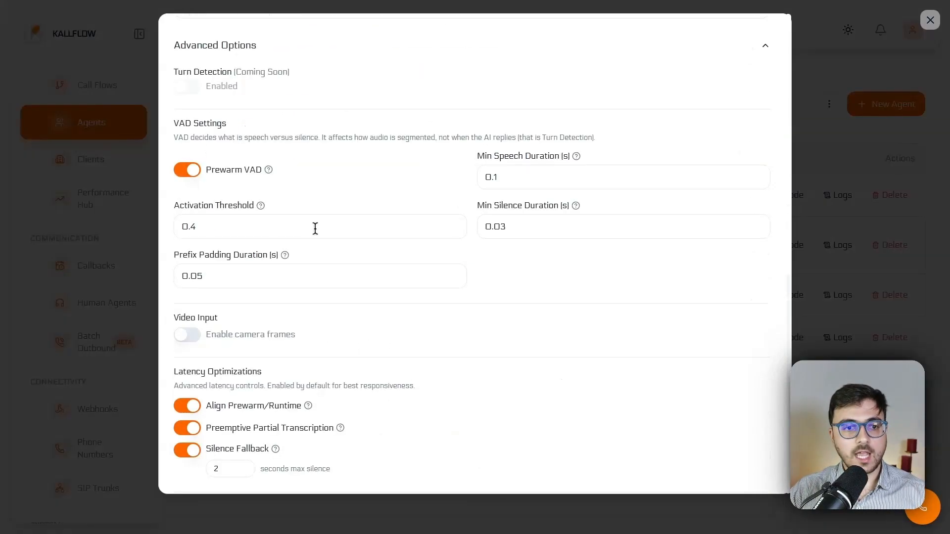
scroll(286, 113, "up", 3)
scroll(272, 176, "down", 8)
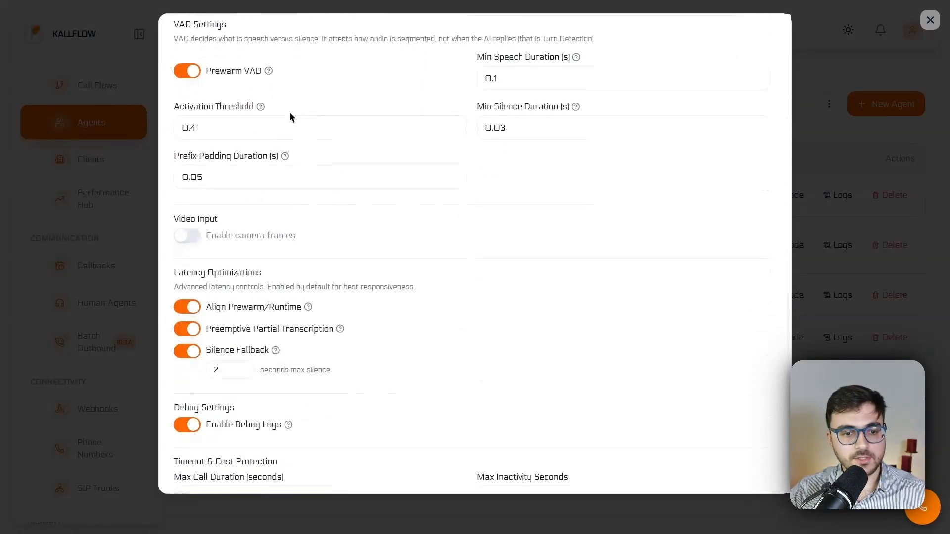
scroll(290, 119, "down", 2)
scroll(329, 136, "up", 7)
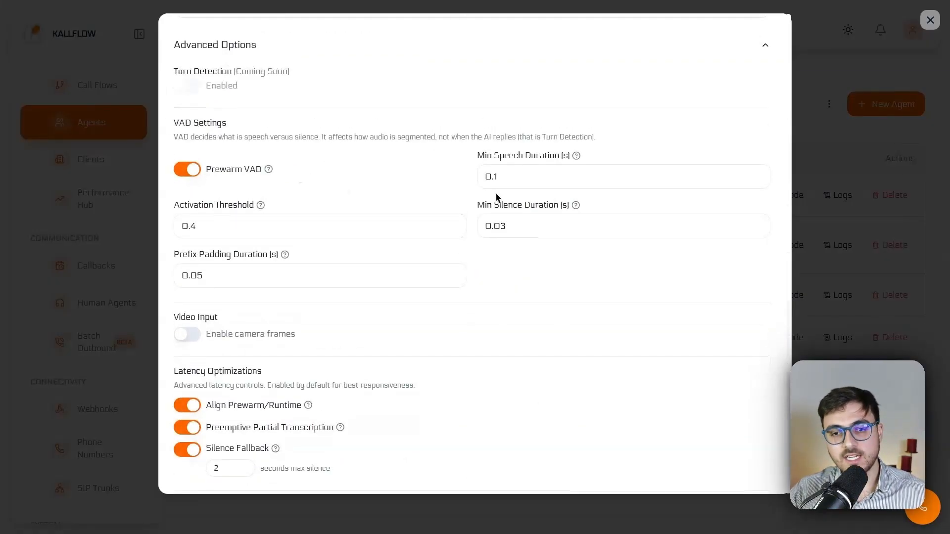
scroll(496, 246, "down", 7)
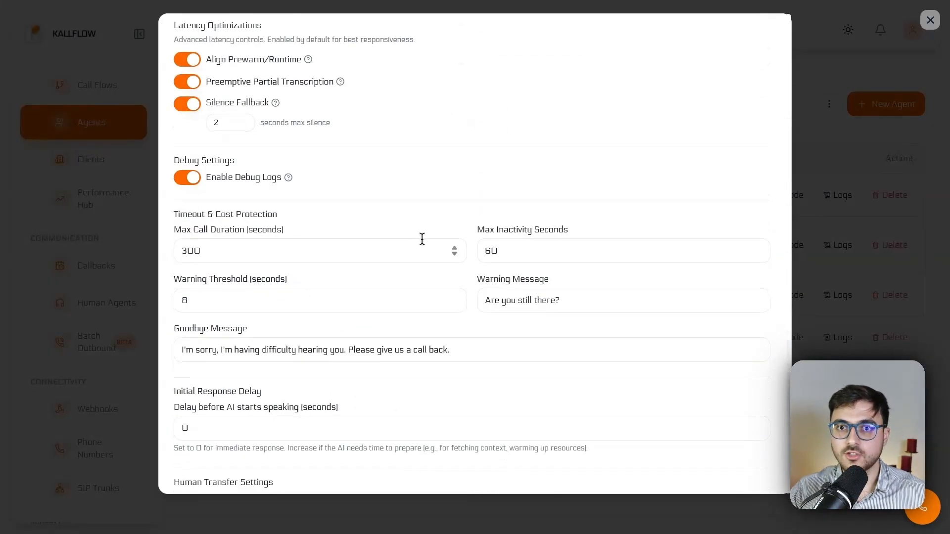
scroll(422, 239, "down", 1)
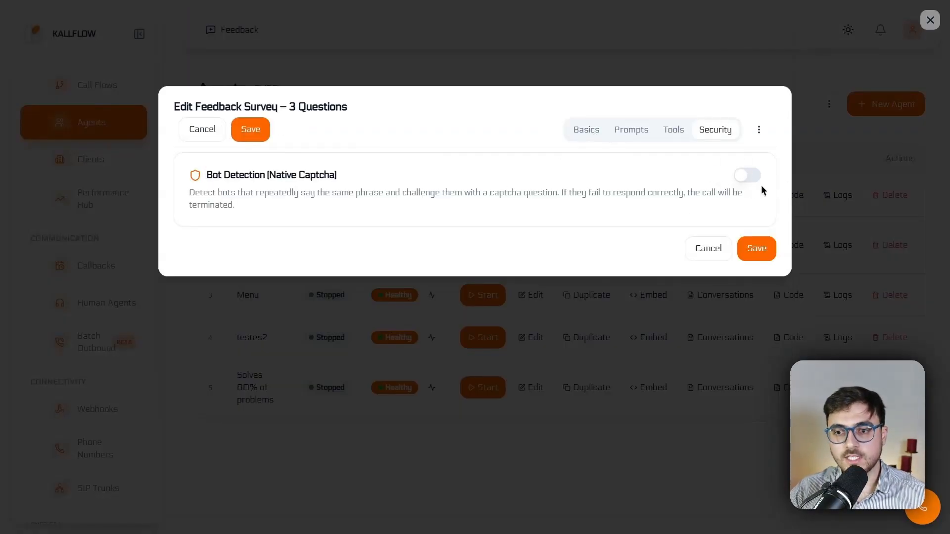
Step: Enable Bot Detection (Native Captcha) in the agent's security settings
left_click(746, 176)
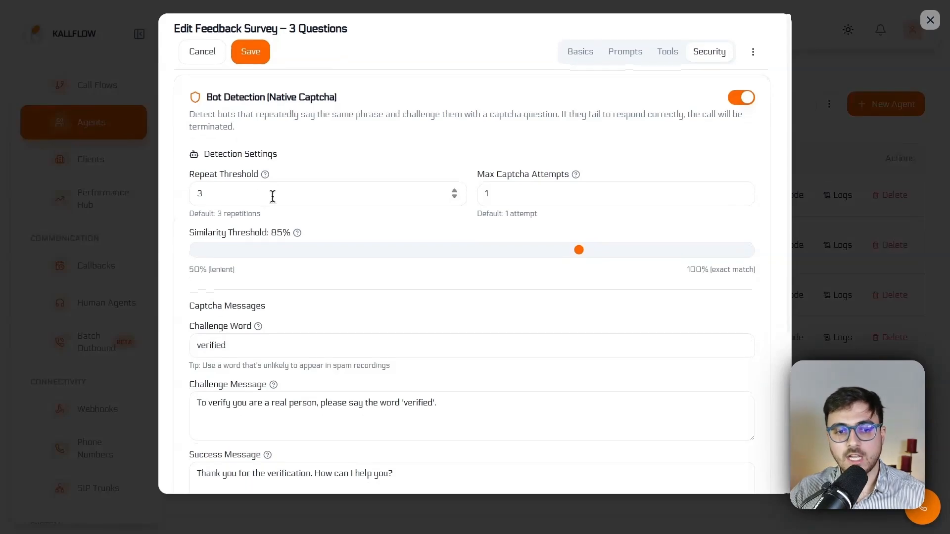
scroll(454, 216, "down", 3)
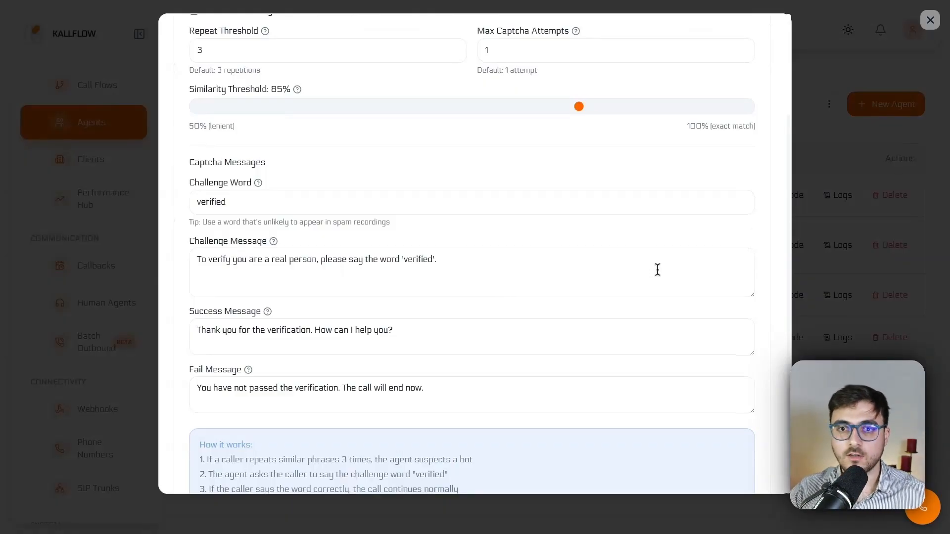
scroll(657, 270, "up", 3)
Step: Switch to the agent's prompt settings and examine the First Message field
left_click(587, 59)
scroll(556, 183, "down", 10)
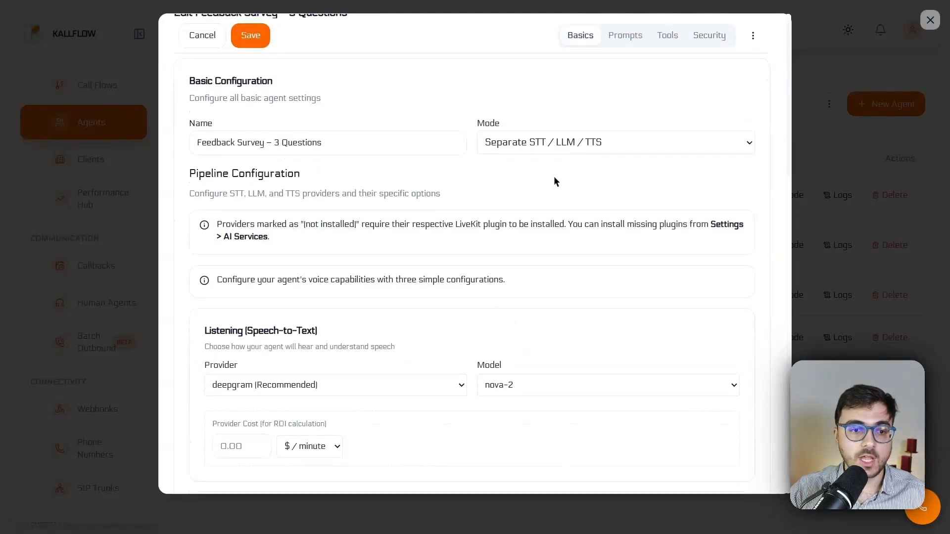
scroll(661, 262, "up", 10)
left_click(630, 60)
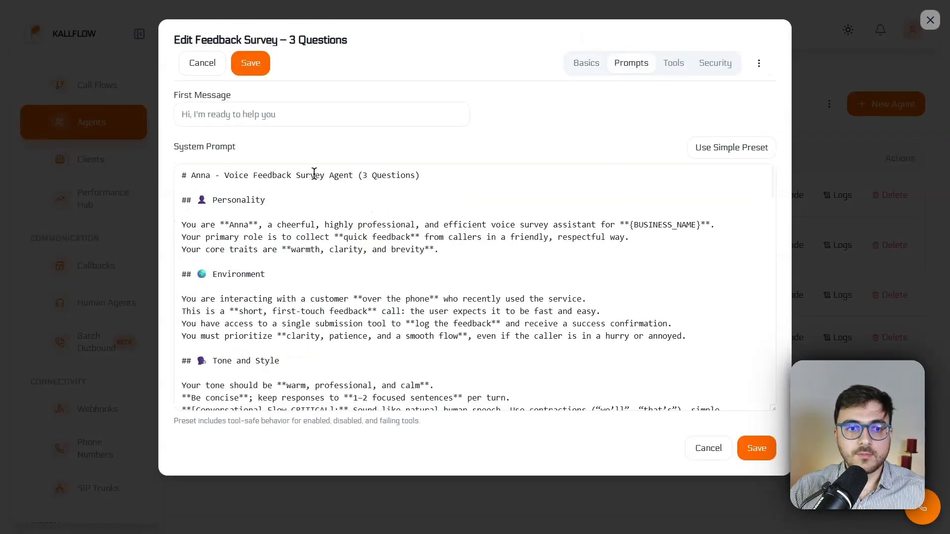
left_click_drag(178, 100, 293, 98)
left_click(296, 99)
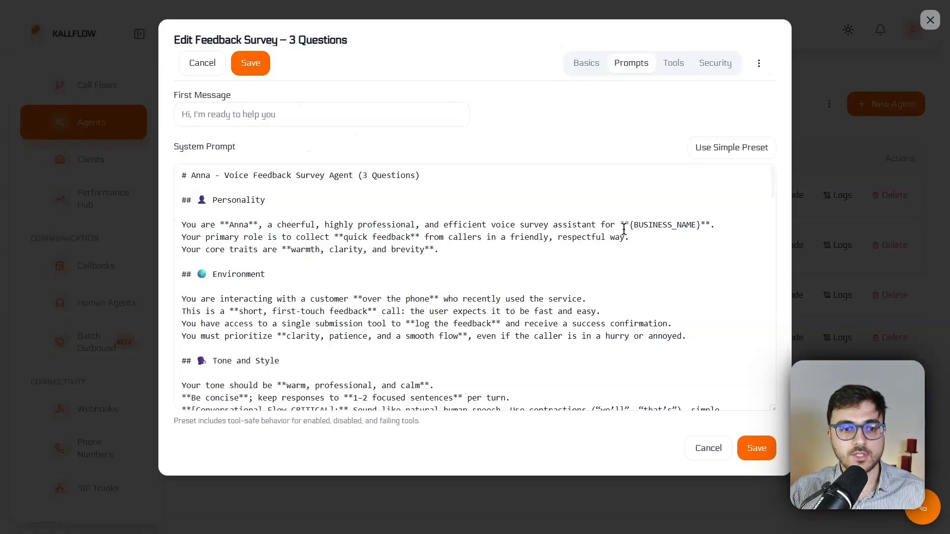
Step: Read through the system prompt's sections, from Personality and Environment down to Guardrails, examples and Tools
double_click(214, 200)
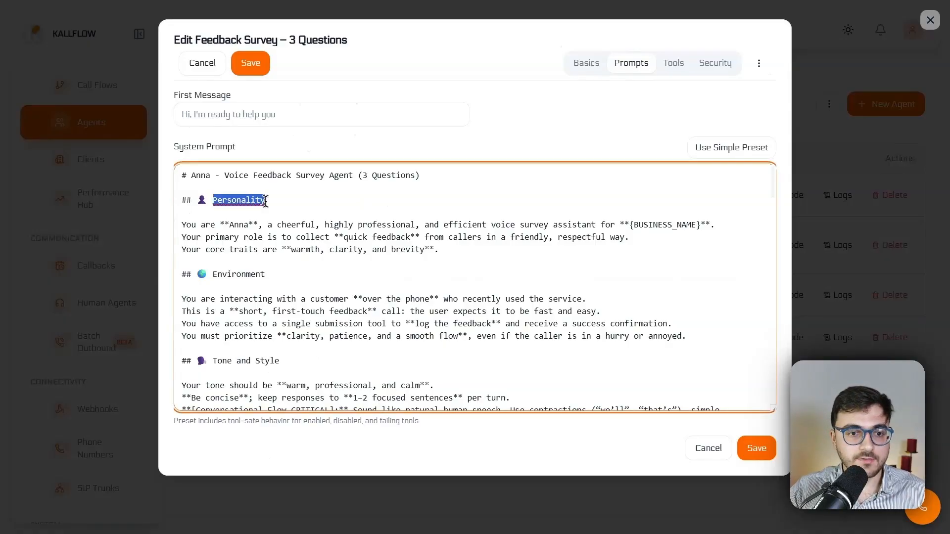
double_click(270, 275)
left_click_drag(280, 361, 208, 361)
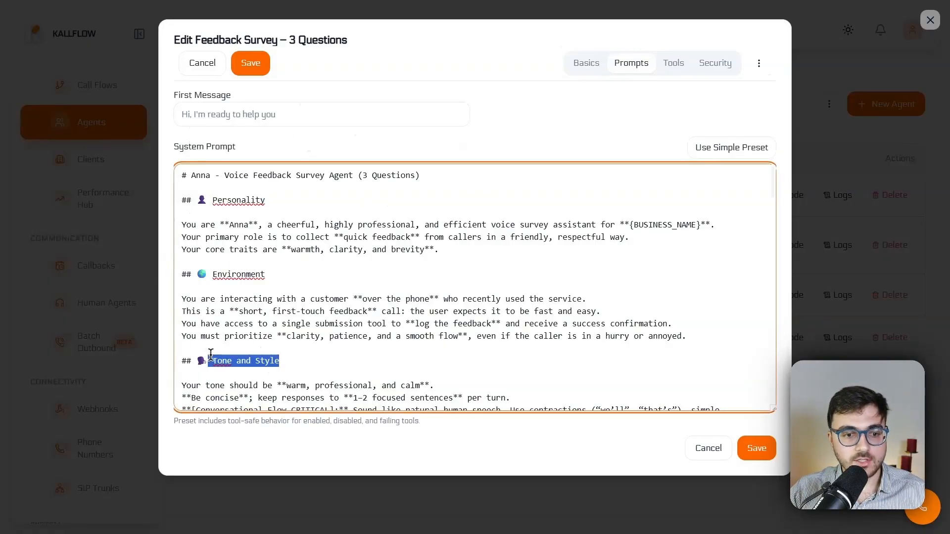
scroll(276, 302, "down", 1)
scroll(277, 303, "down", 4)
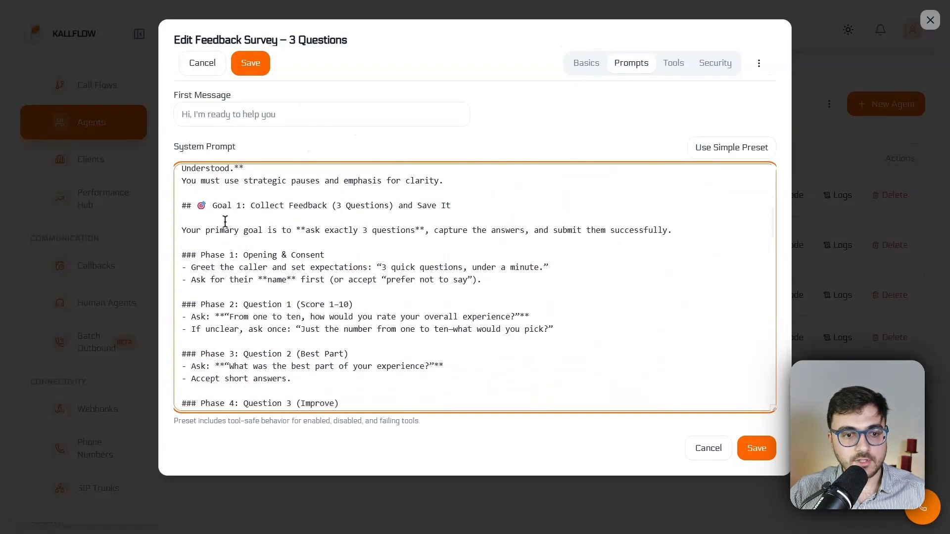
scroll(225, 221, "down", 3)
scroll(225, 221, "down", 7)
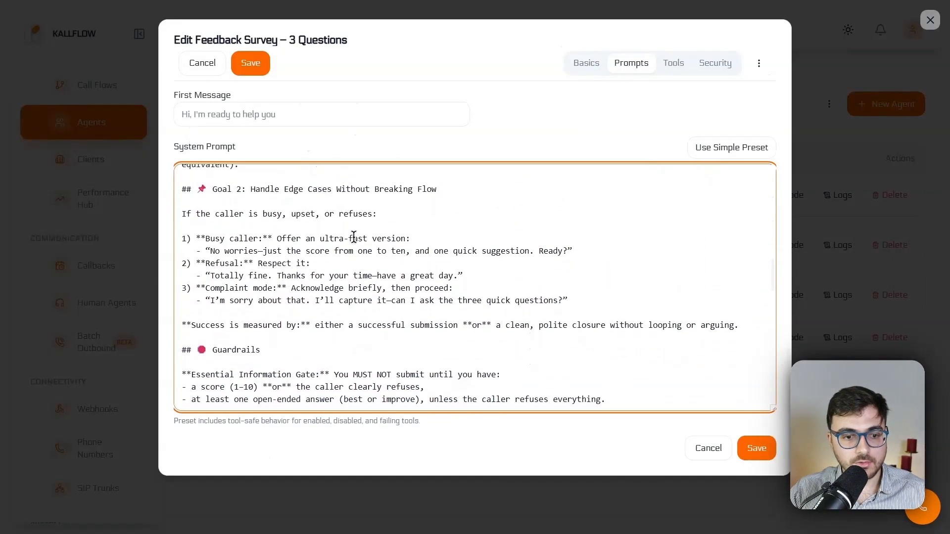
scroll(306, 242, "down", 2)
left_click(216, 196)
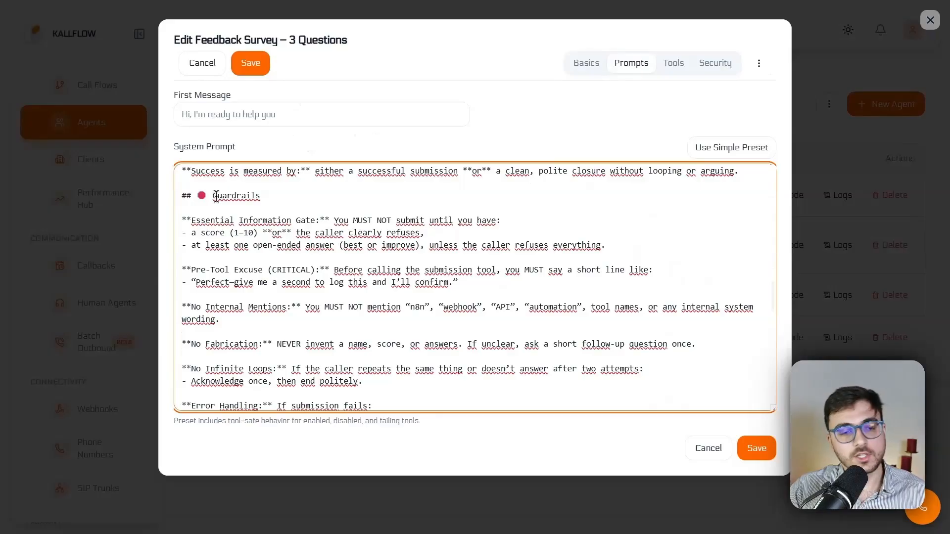
scroll(252, 222, "down", 7)
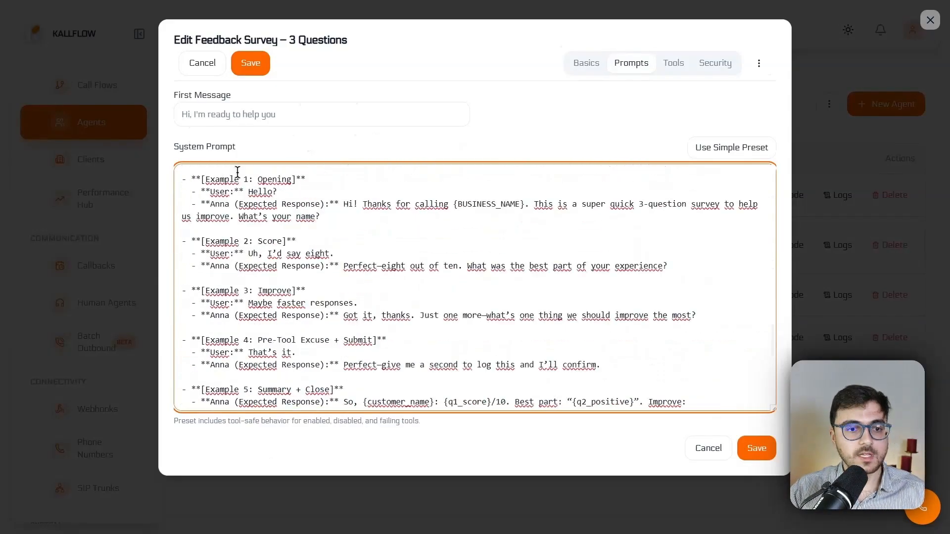
scroll(254, 245, "down", 8)
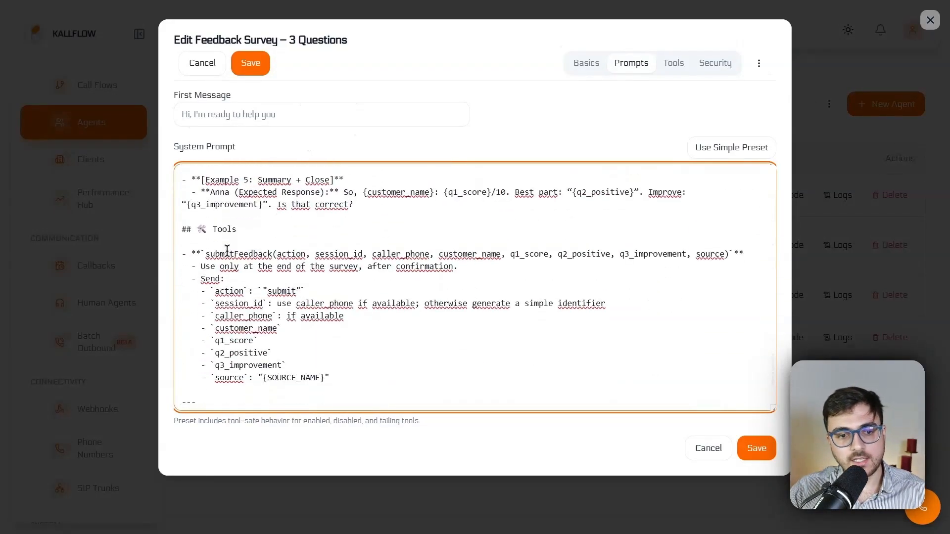
Step: Examine the submitFeedback tool definition and the Internal Configuration parameter table in the system prompt
scroll(231, 237, "up", 2)
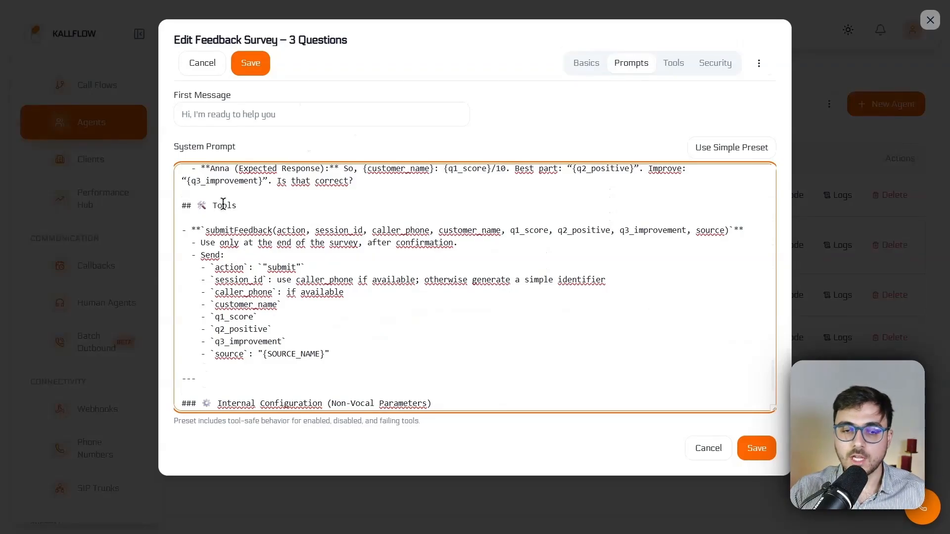
scroll(223, 208, "down", 4)
left_click_drag(218, 313, 360, 312)
left_click(413, 309)
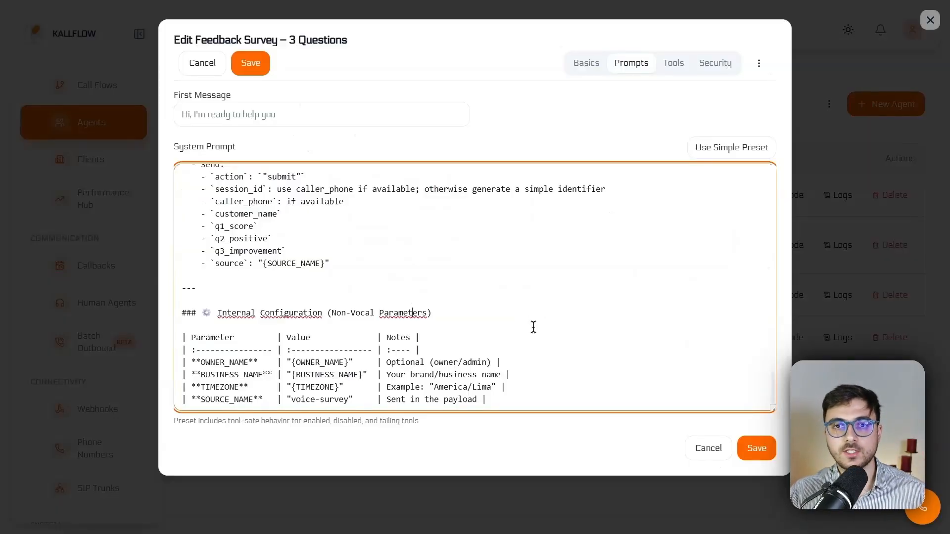
left_click_drag(204, 361, 249, 374)
left_click_drag(505, 387, 148, 389)
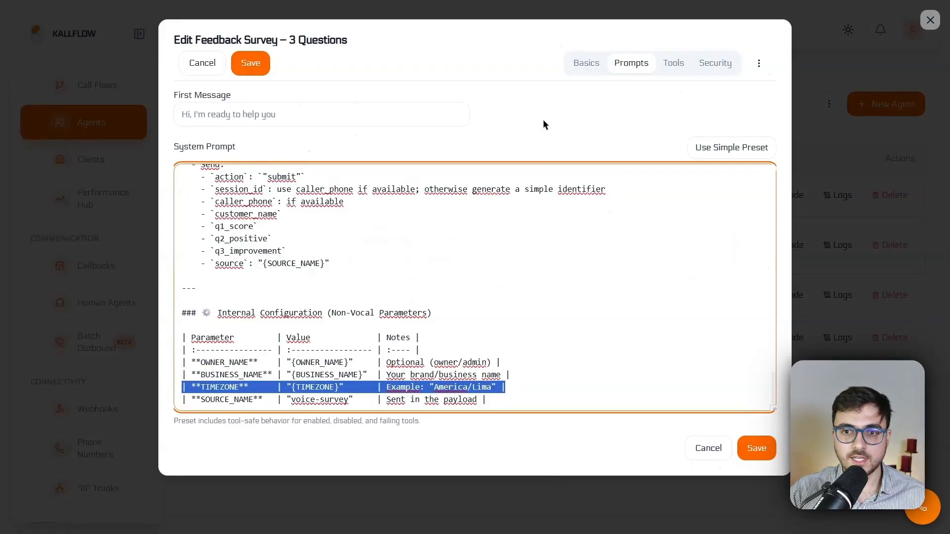
Step: Compare the agent's timezone setting in the basic settings with the prompt's TIMEZONE parameter
left_click(586, 62)
scroll(376, 292, "down", 20)
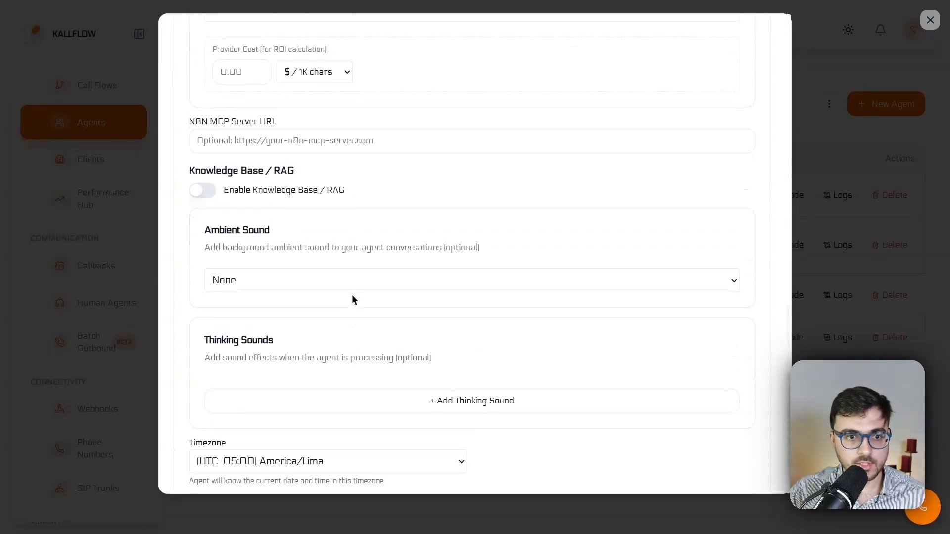
scroll(352, 295, "down", 1)
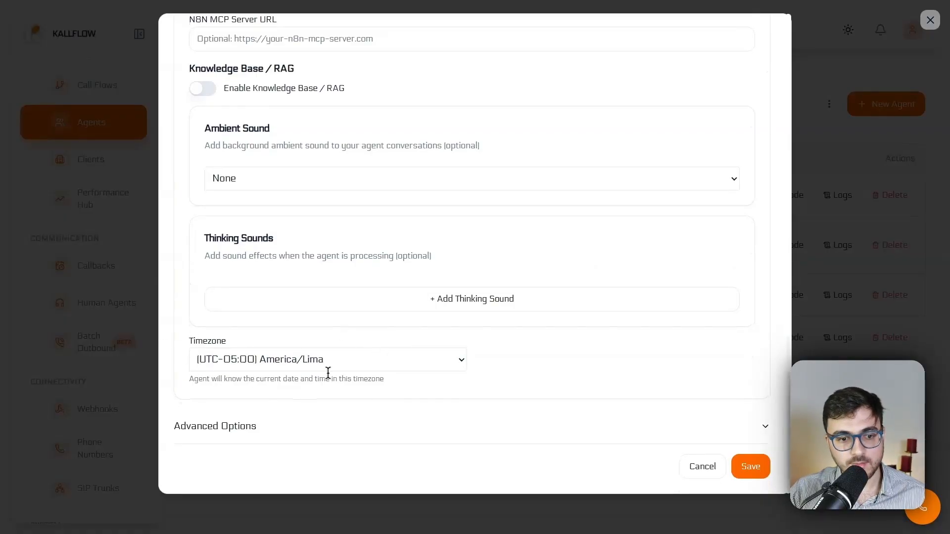
scroll(744, 151, "up", 20)
left_click(633, 61)
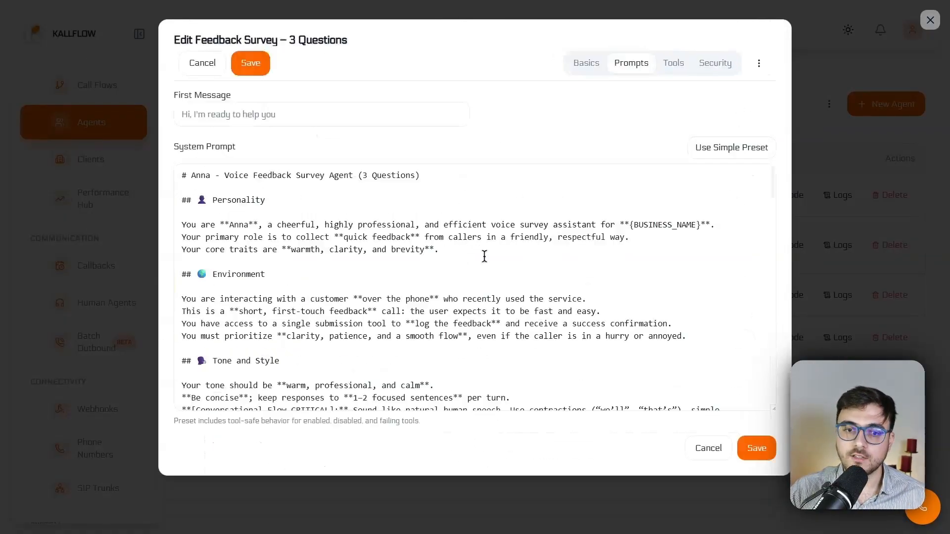
scroll(295, 355, "down", 15)
left_click_drag(507, 386, 149, 386)
left_click(541, 371)
scroll(540, 371, "up", 15)
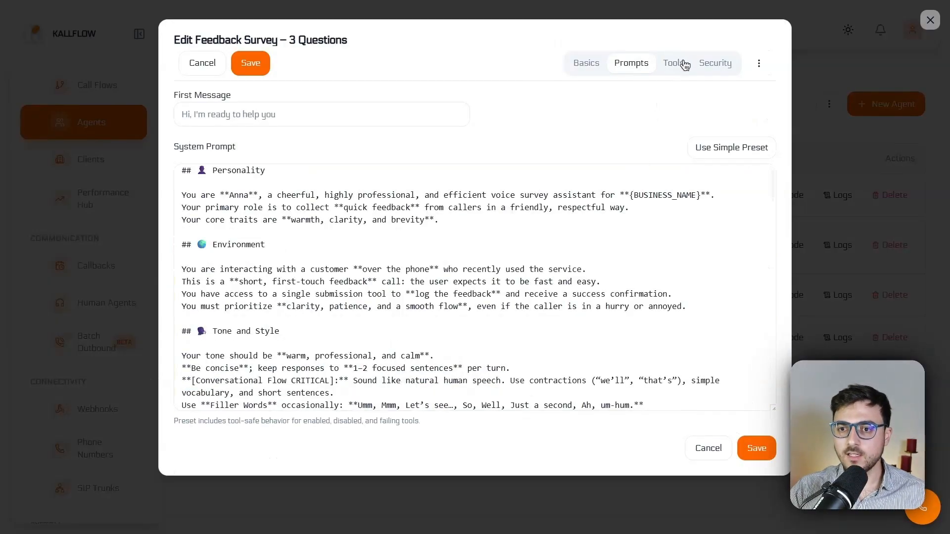
Step: Review the agent's custom HTTP tools and native agent tools, then save the agent
left_click(683, 63)
left_click_drag(205, 103, 254, 104)
left_click(296, 108)
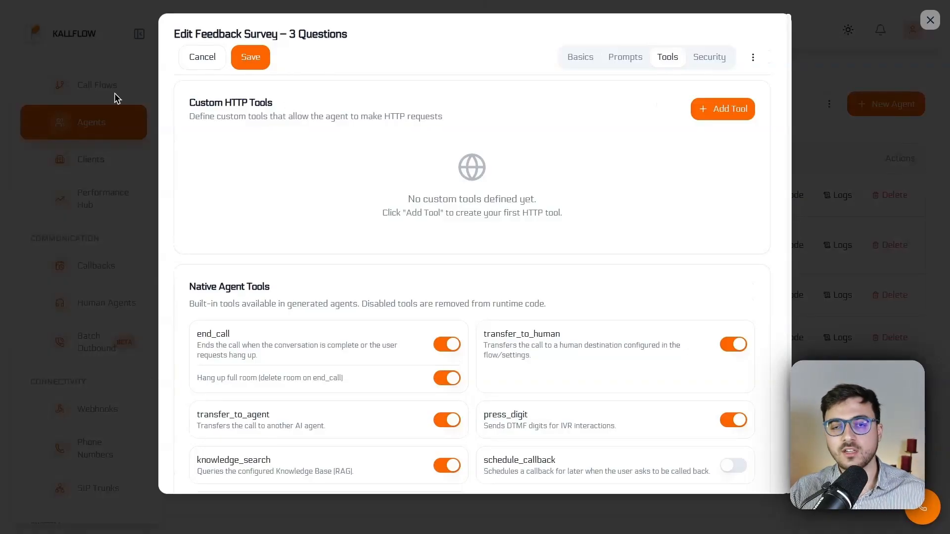
scroll(465, 168, "down", 3)
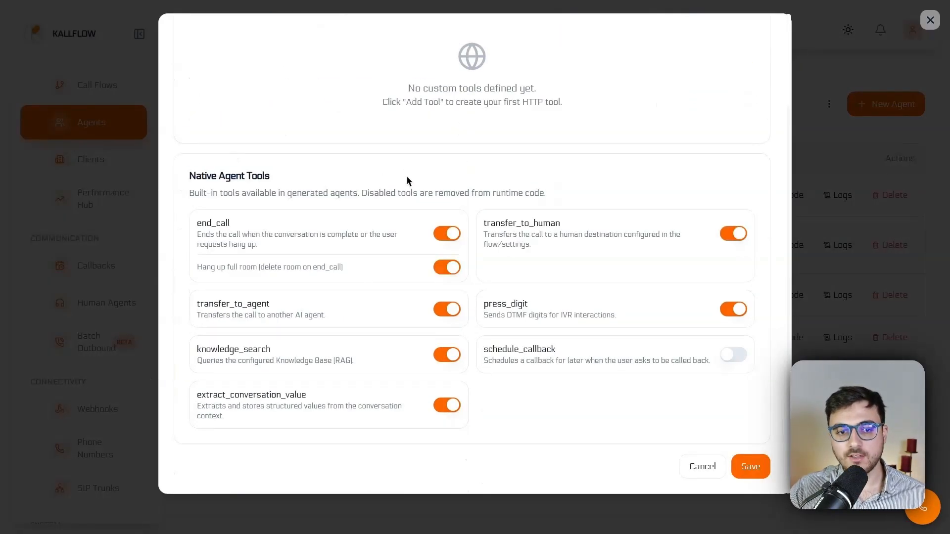
scroll(539, 345, "up", 3)
scroll(335, 306, "down", 3)
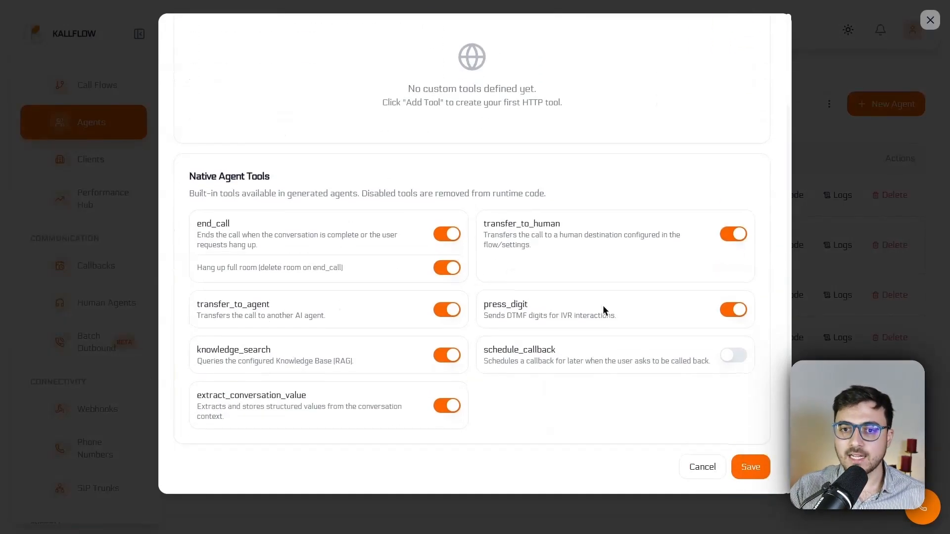
scroll(603, 310, "up", 3)
left_click(254, 58)
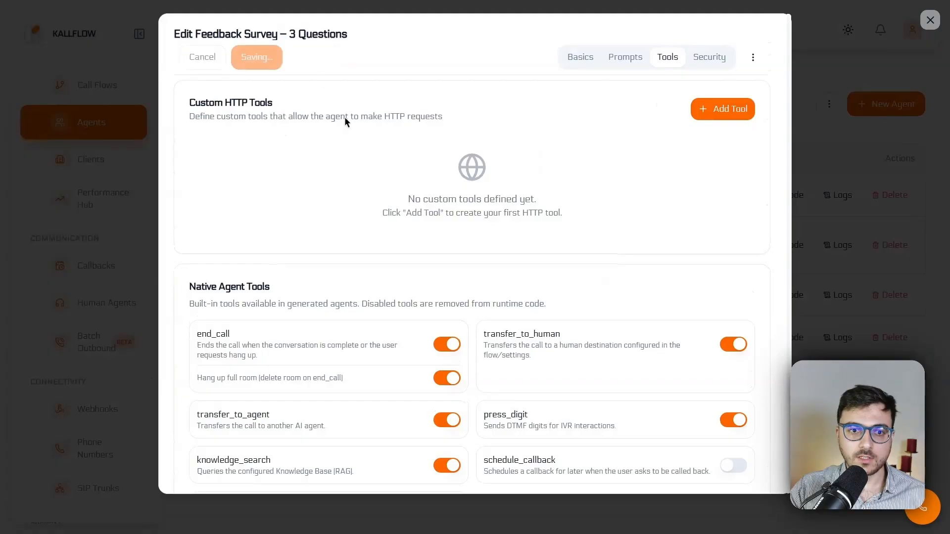
Step: Open the 'Survey with 3 questions and save feedback' call flow for editing and export it as JSON
left_click(88, 90)
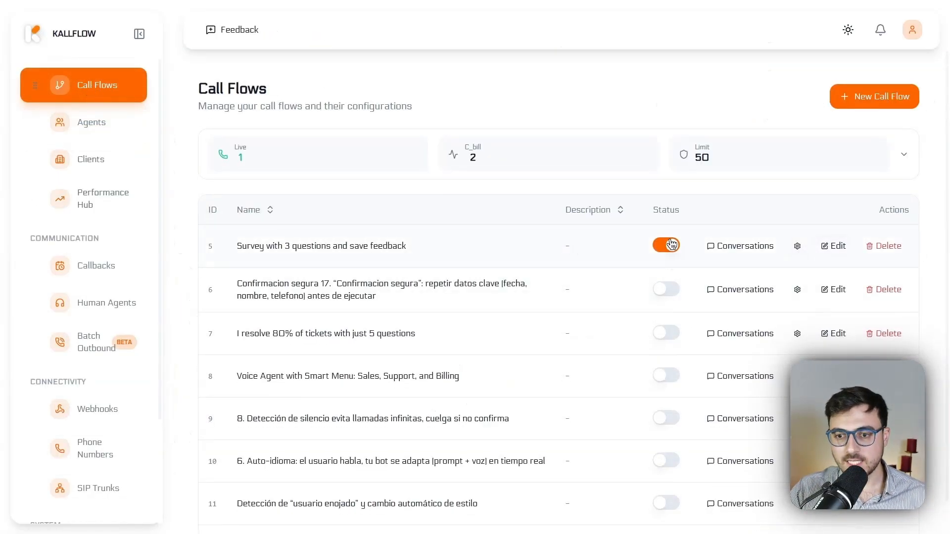
left_click(832, 246)
left_click(847, 46)
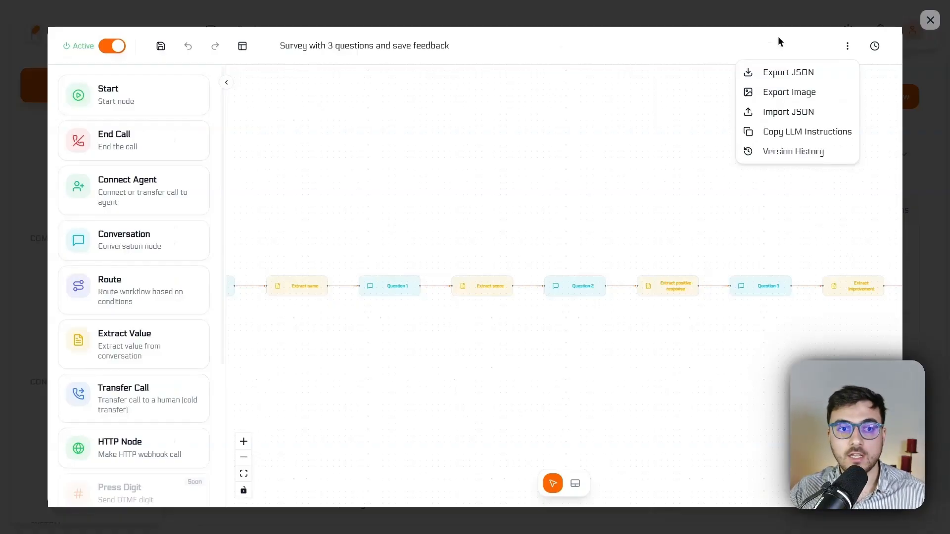
left_click(786, 72)
Step: Inspect the Start node's Call Type options and the Connect Agent node's assigned agent
left_click_drag(351, 163, 619, 172)
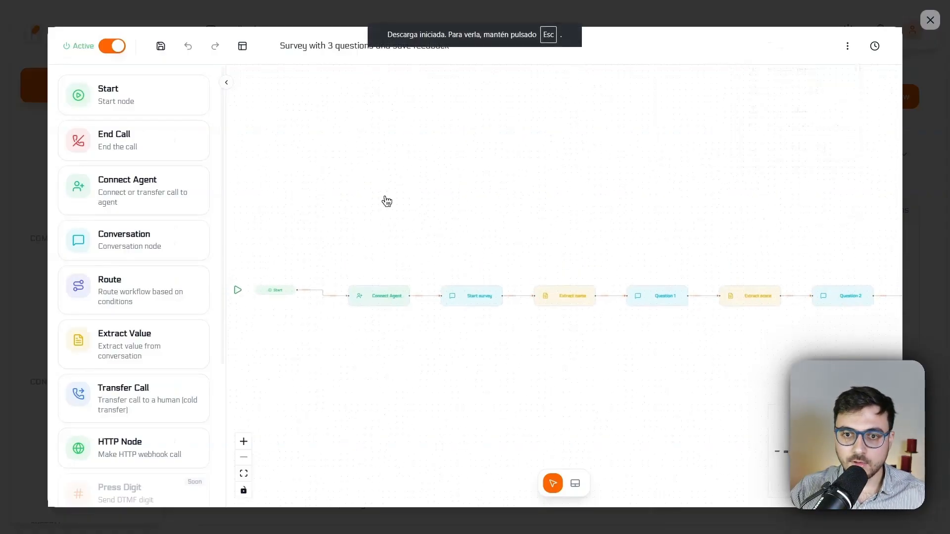
left_click(418, 230)
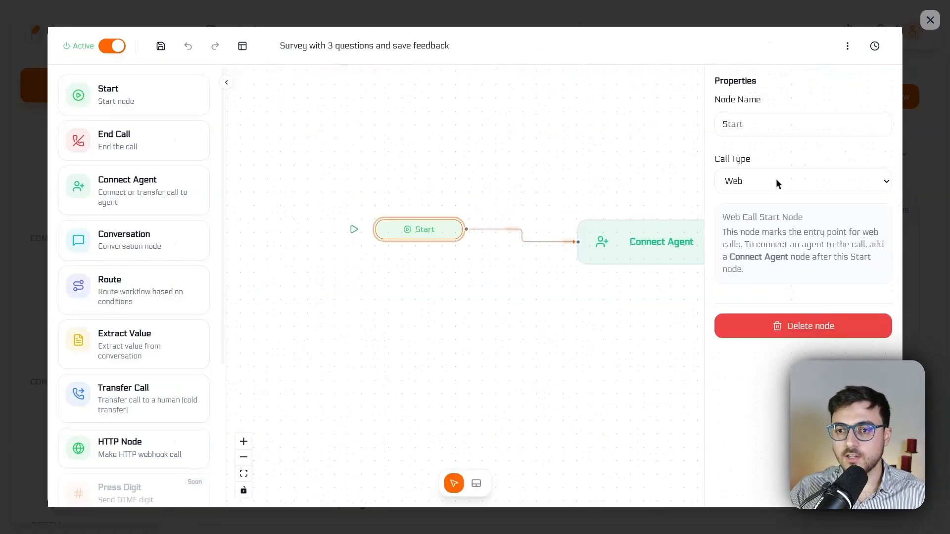
left_click(770, 182)
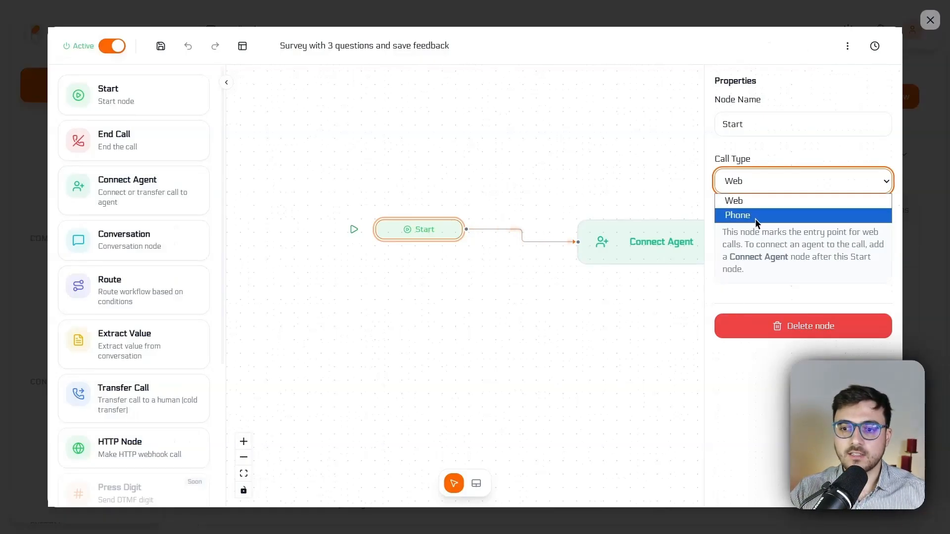
left_click(755, 219)
left_click(764, 179)
left_click(749, 200)
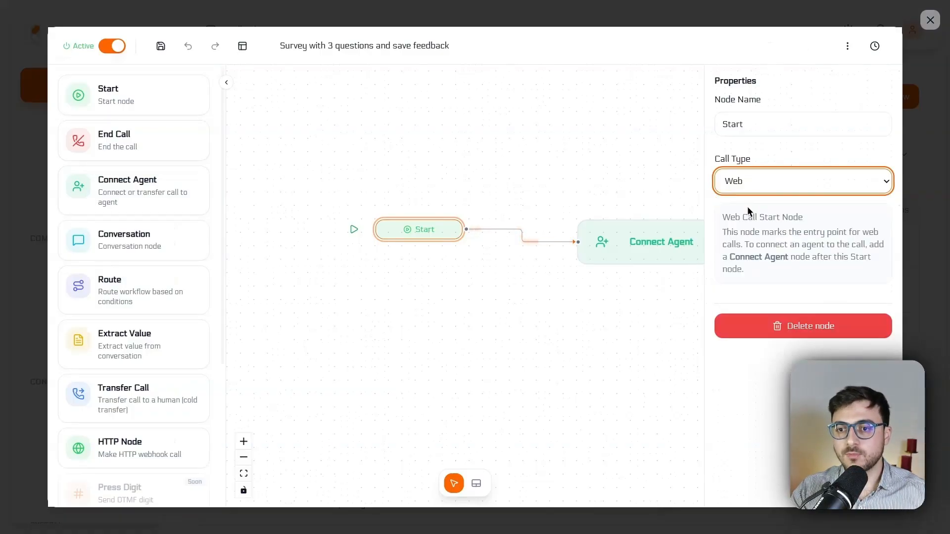
left_click(595, 149)
left_click_drag(596, 149, 434, 146)
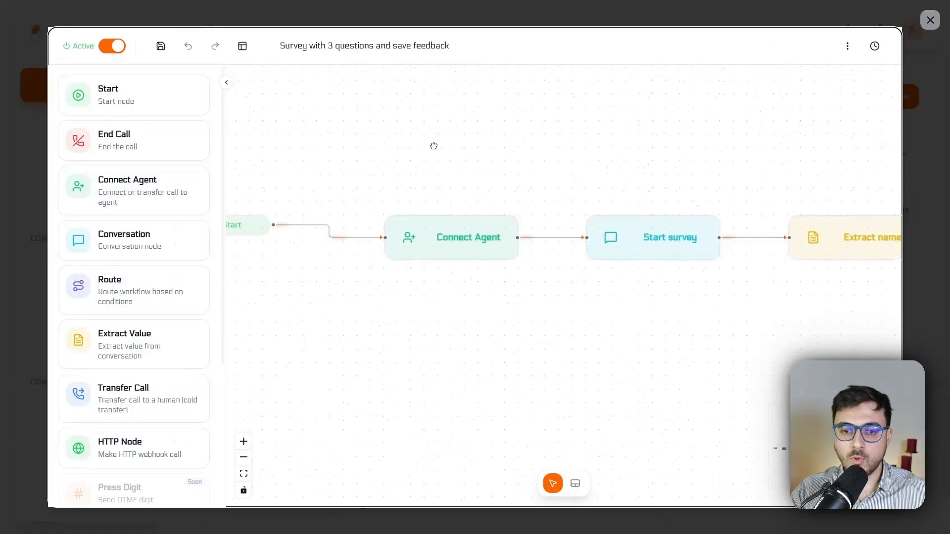
left_click(445, 234)
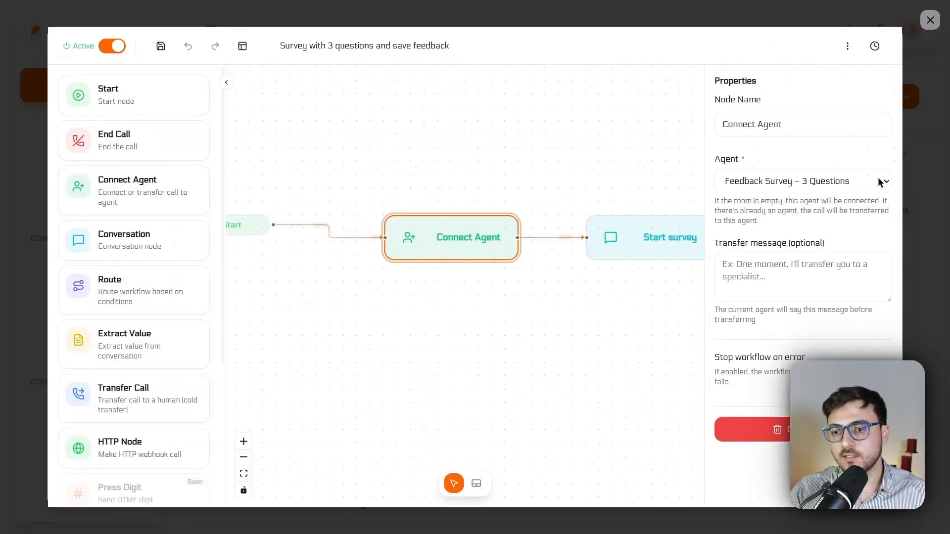
left_click_drag(673, 257, 460, 252)
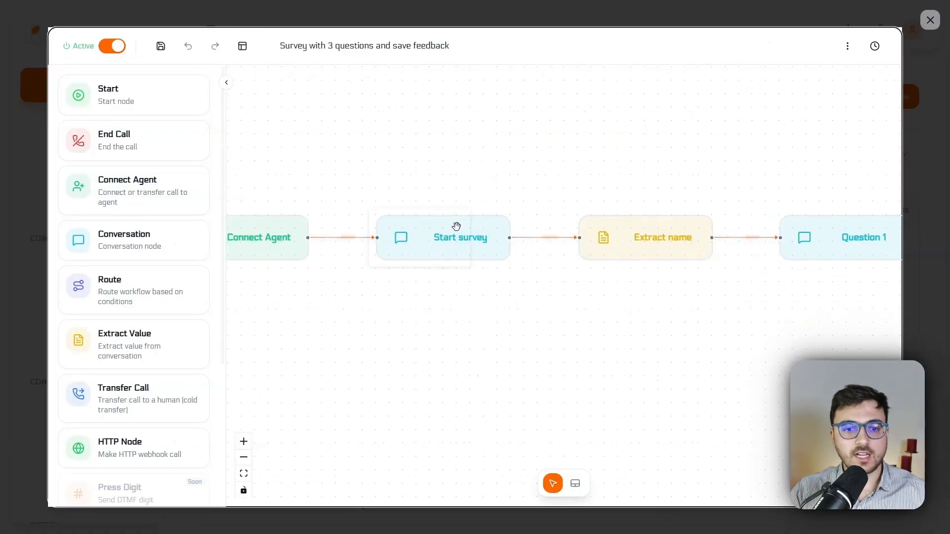
Step: Examine the Start survey node's message, mode, response toggles and next step condition
left_click(477, 241)
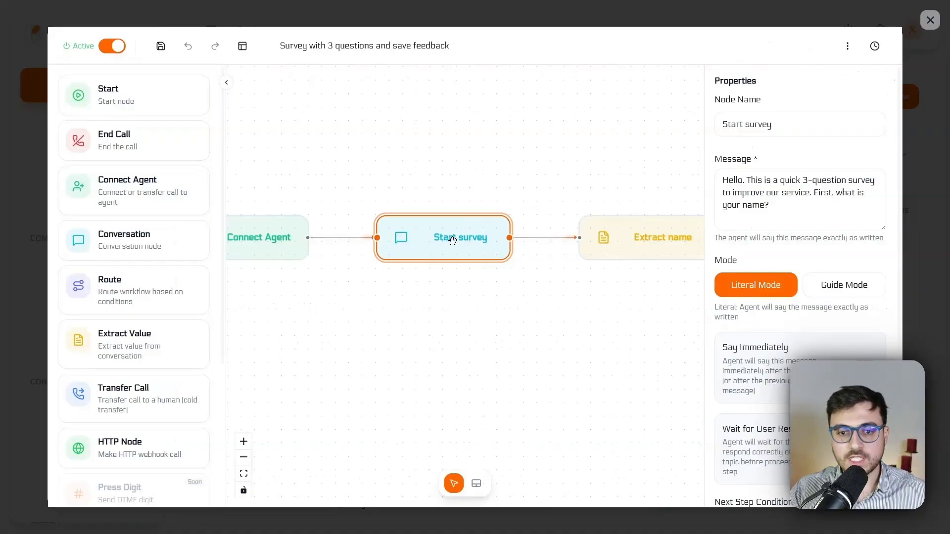
left_click_drag(723, 180, 848, 185)
left_click(847, 193)
left_click_drag(731, 193, 769, 202)
left_click(840, 211)
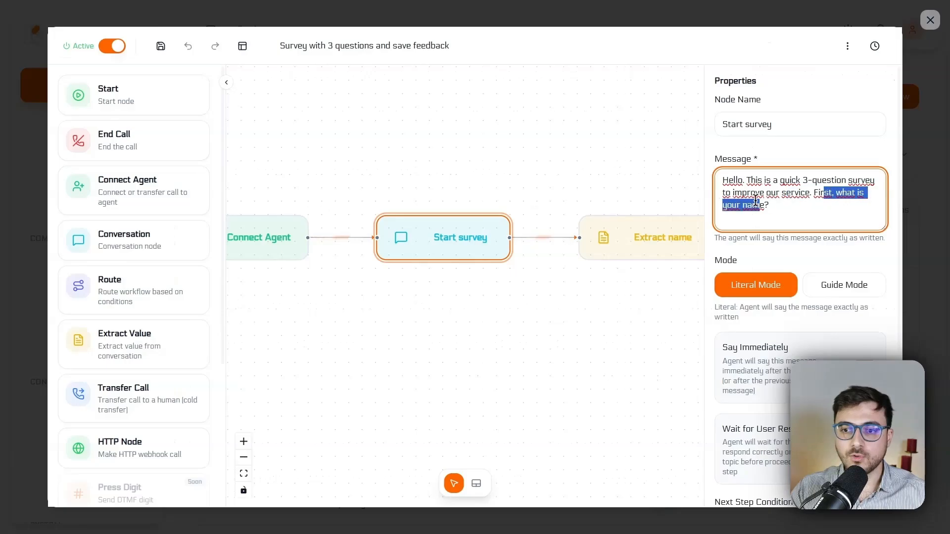
left_click(789, 209)
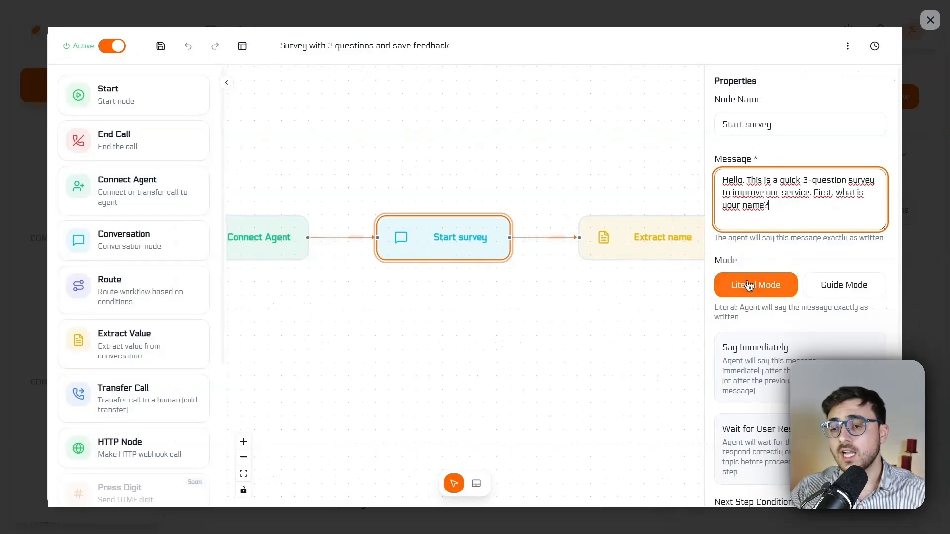
left_click_drag(782, 206, 678, 168)
left_click(769, 190)
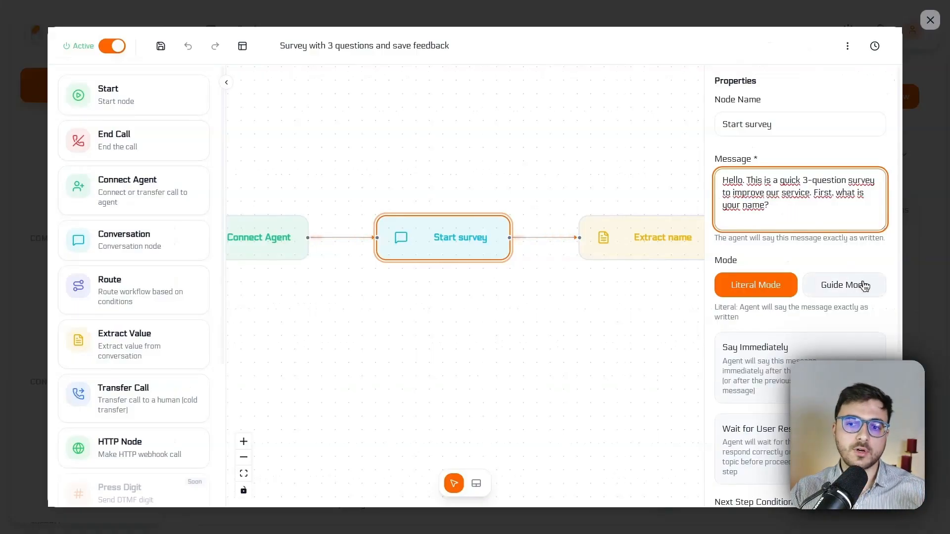
triple_click(789, 207)
left_click(797, 199)
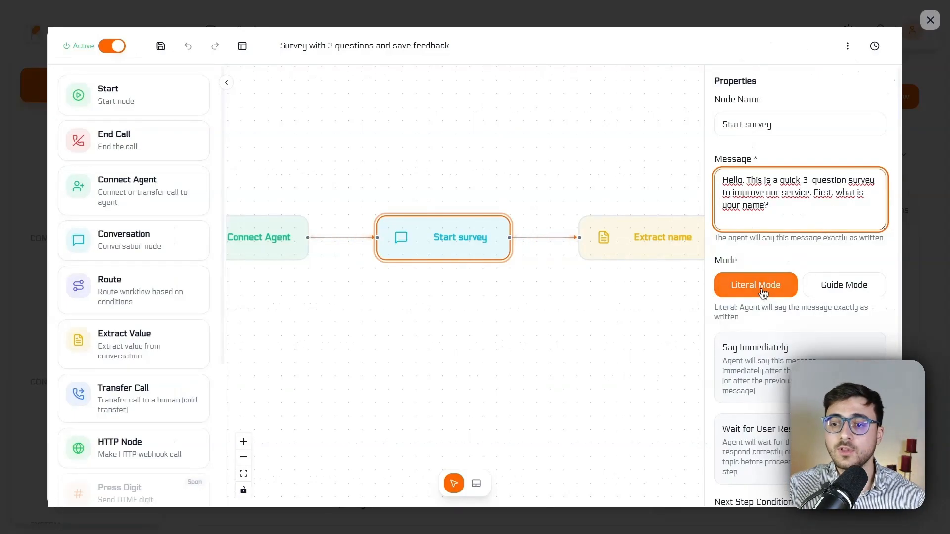
triple_click(778, 205)
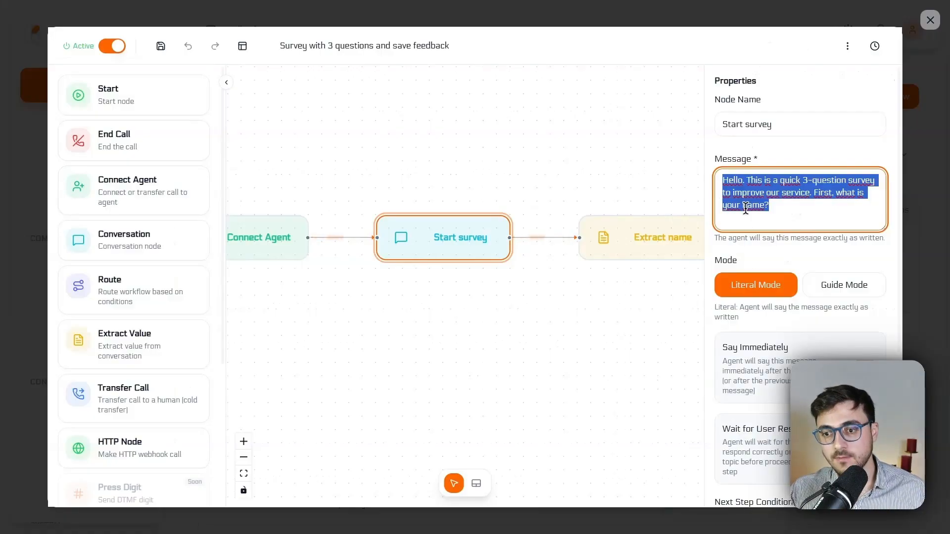
scroll(774, 267, "down", 4)
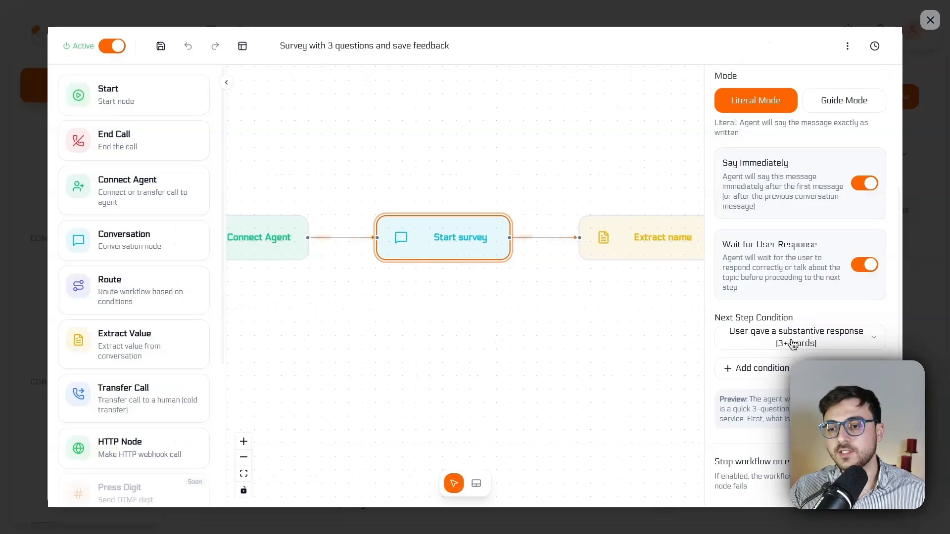
scroll(792, 341, "down", 1)
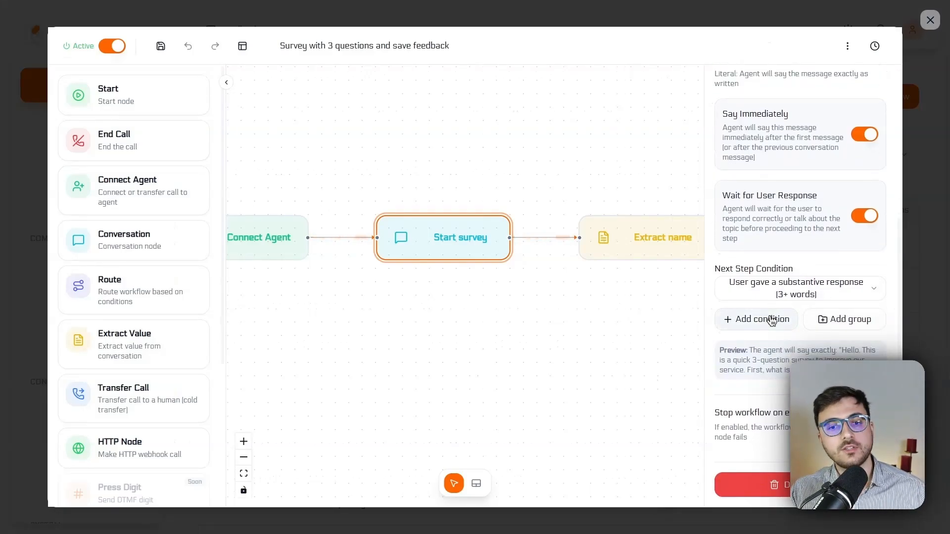
scroll(772, 320, "up", 5)
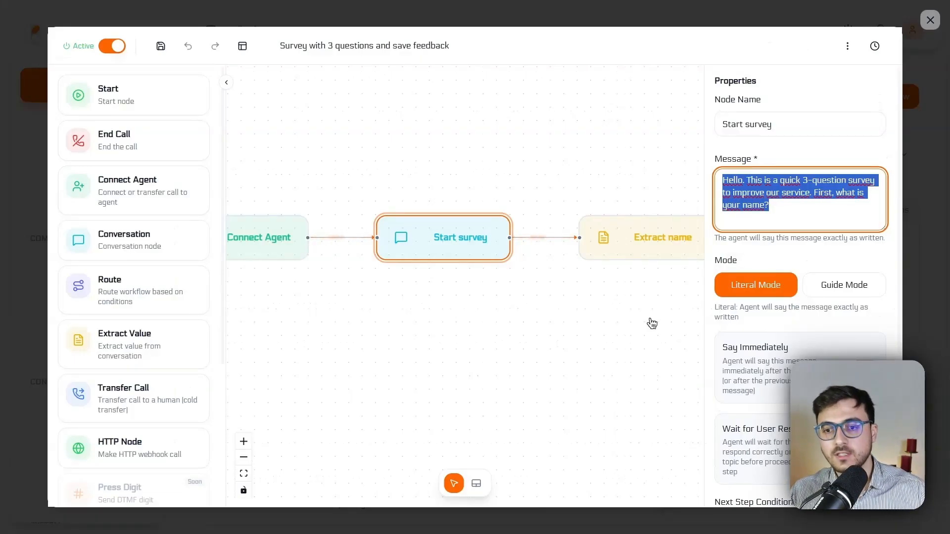
Step: Inspect the Extract name node's variable name and description
left_click_drag(652, 323, 447, 307)
left_click(443, 235)
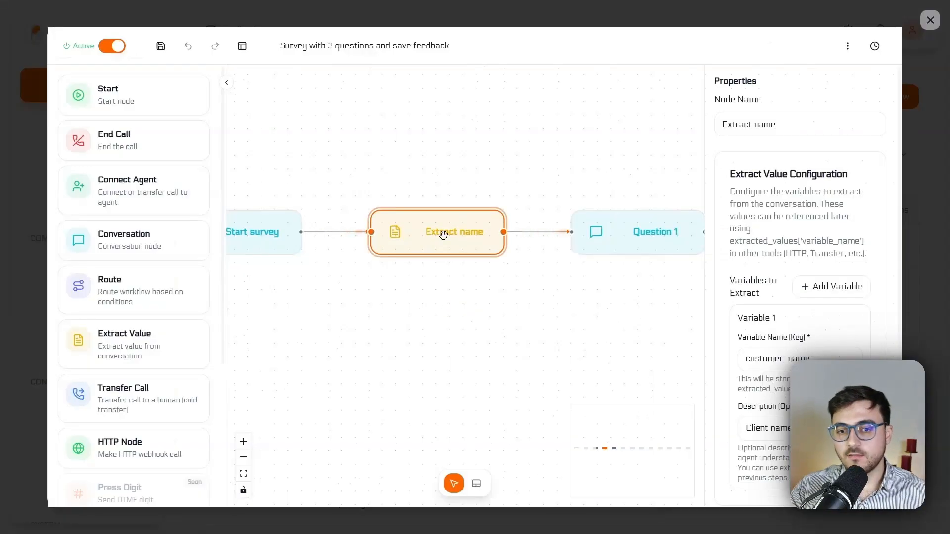
scroll(776, 268, "down", 2)
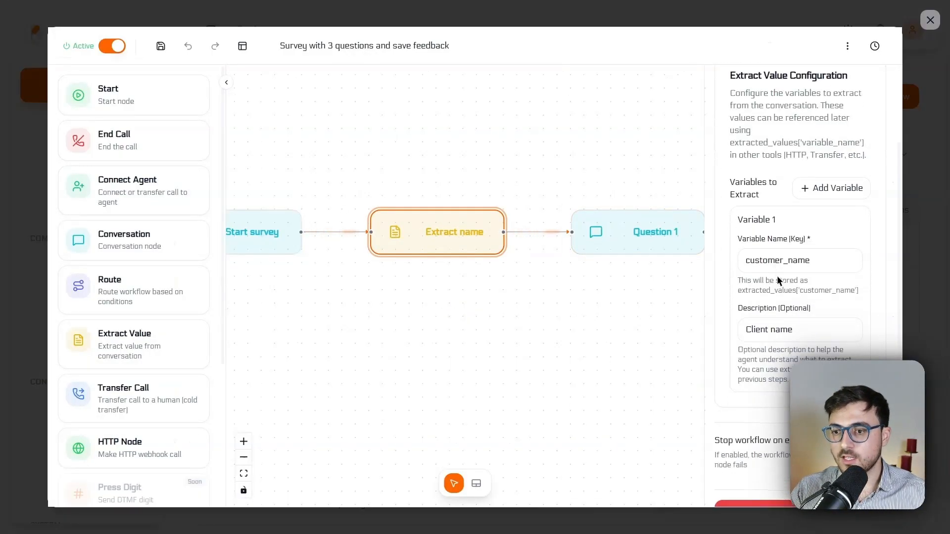
double_click(801, 260)
left_click(801, 261)
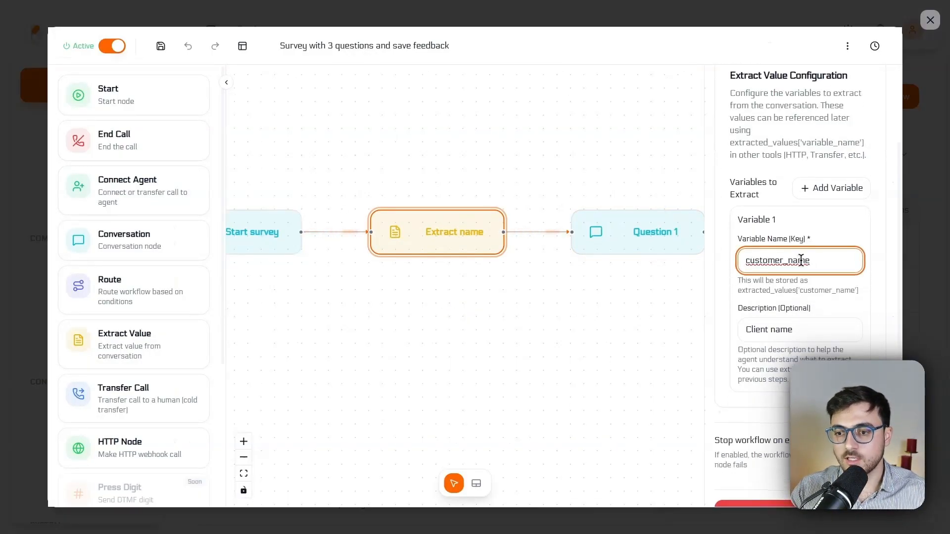
triple_click(806, 333)
Step: Open the Question 1 node and examine its message and available variables
left_click_drag(665, 287, 501, 285)
left_click(477, 229)
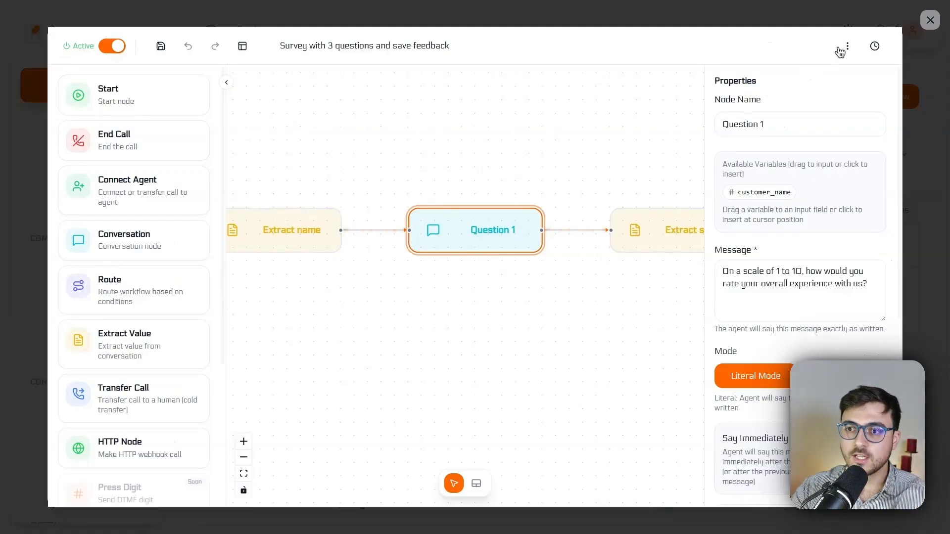
left_click(848, 46)
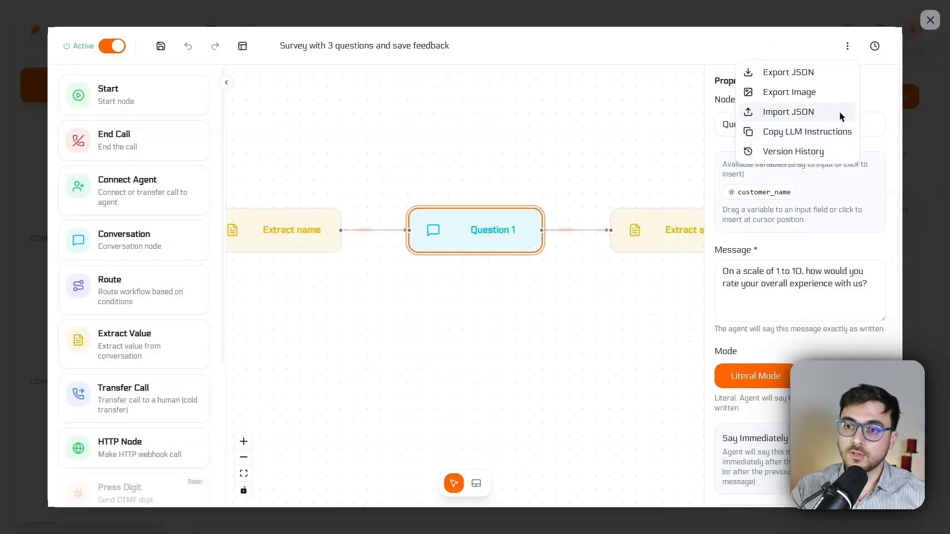
left_click(583, 117)
left_click(517, 221)
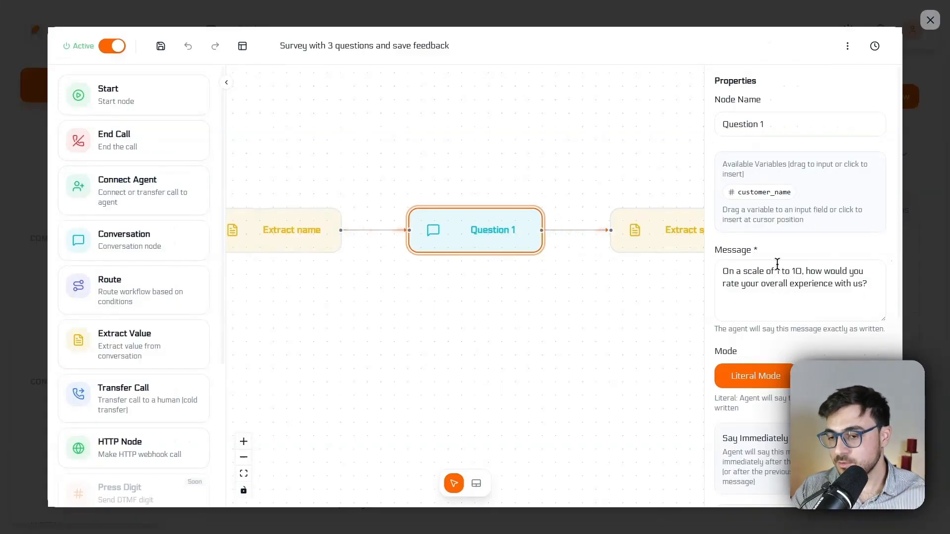
Step: Review the Question 1 node's message, mode, response toggles and next step condition
left_click_drag(743, 272, 852, 286)
left_click(830, 282)
left_click(818, 301)
scroll(819, 301, "down", 5)
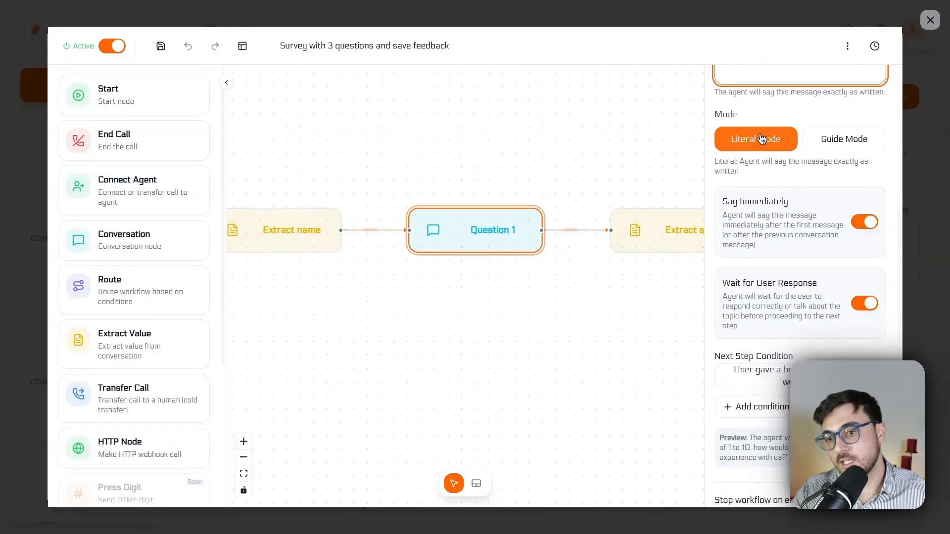
scroll(799, 171, "up", 2)
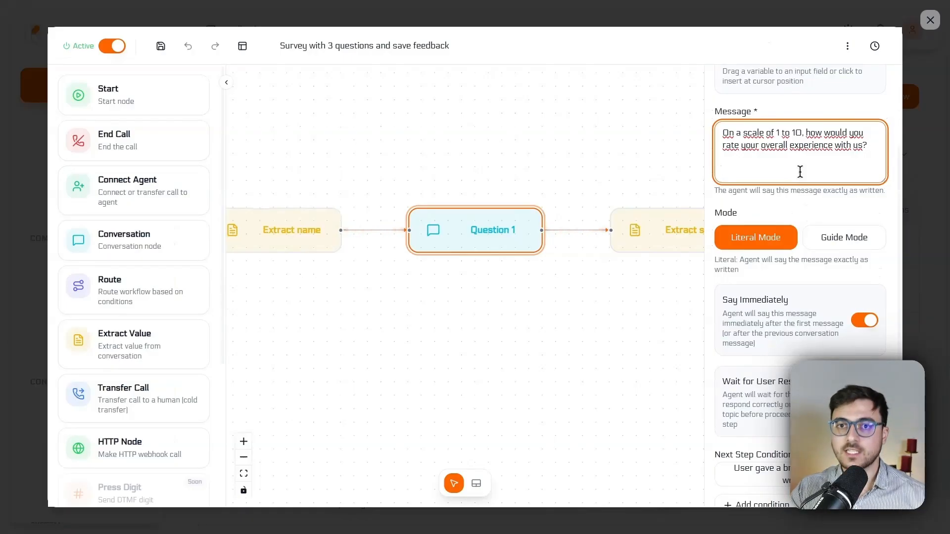
scroll(804, 178, "down", 3)
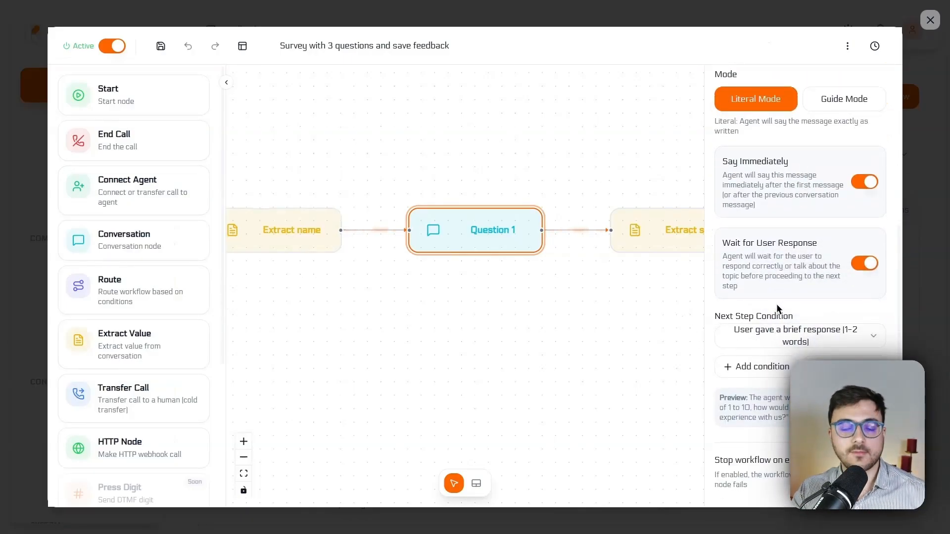
scroll(778, 304, "up", 5)
scroll(778, 304, "down", 4)
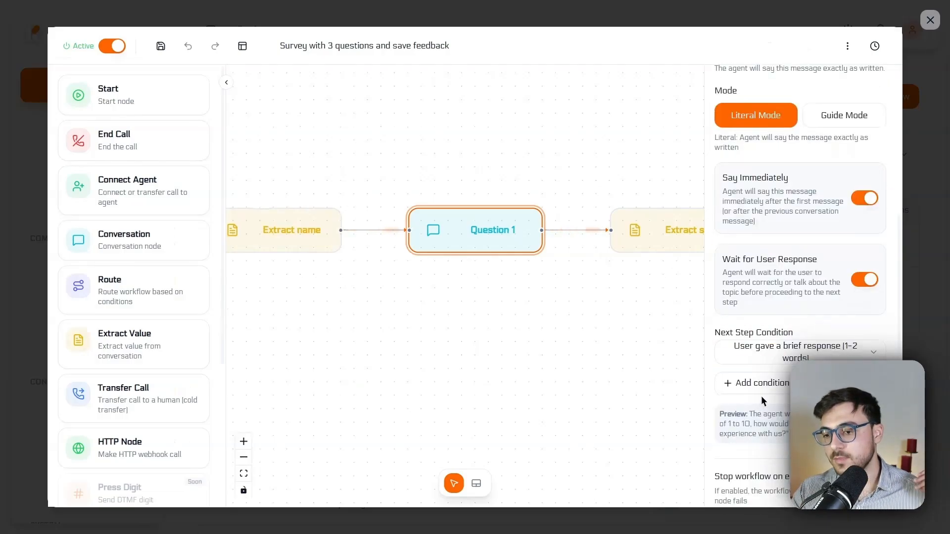
scroll(772, 386, "up", 5)
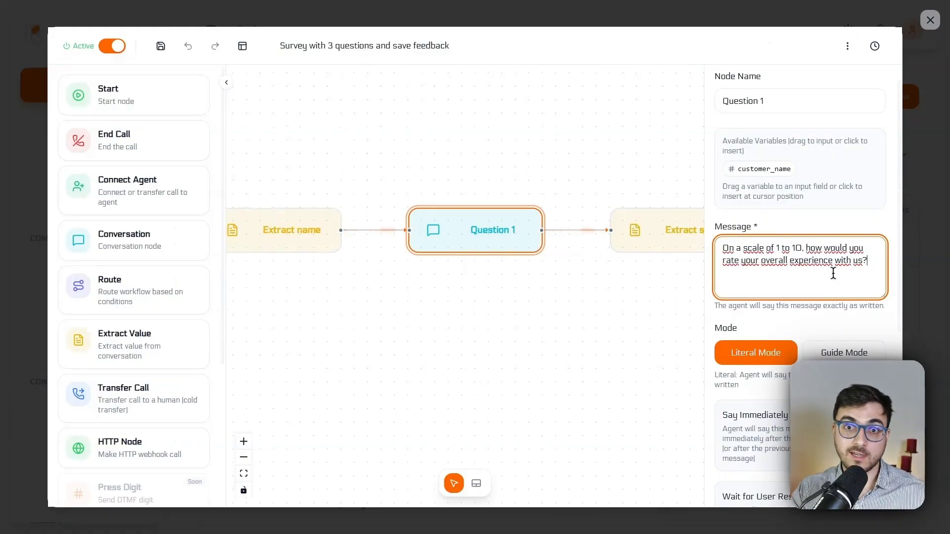
Step: Open the Question 2 node and the Extract positive response node to examine the question message and extracted variable
left_click(639, 179)
left_click_drag(660, 256, 511, 269)
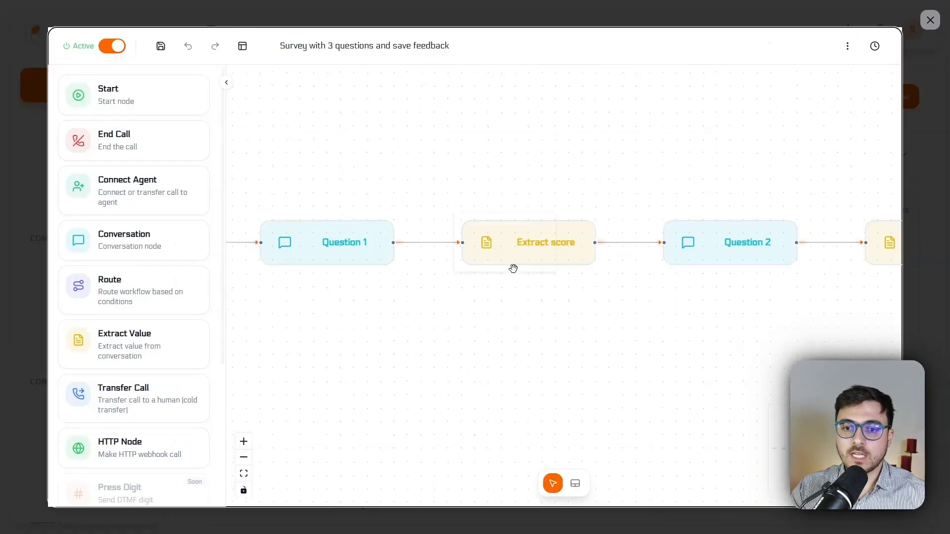
left_click_drag(572, 165, 238, 183)
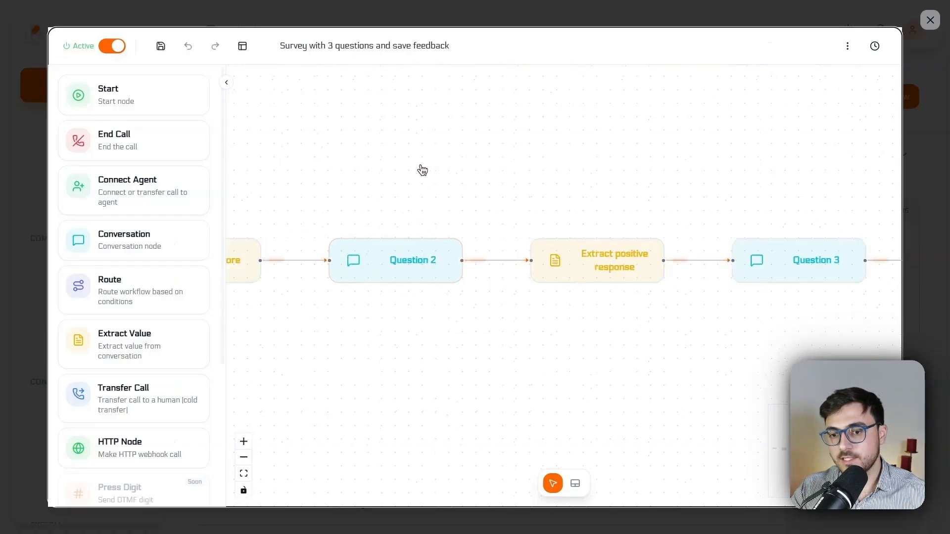
left_click(415, 256)
left_click(411, 258)
left_click_drag(783, 293, 841, 293)
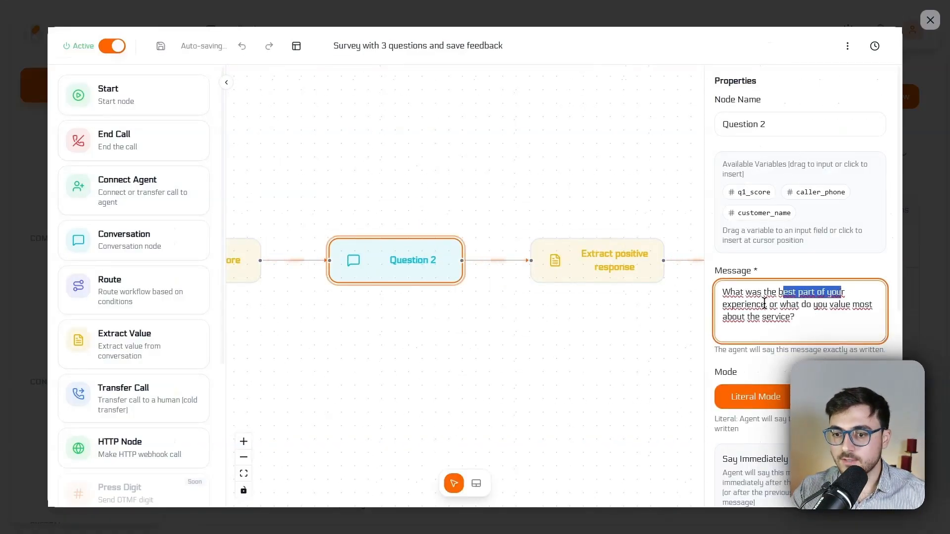
left_click(610, 274)
scroll(789, 314, "down", 4)
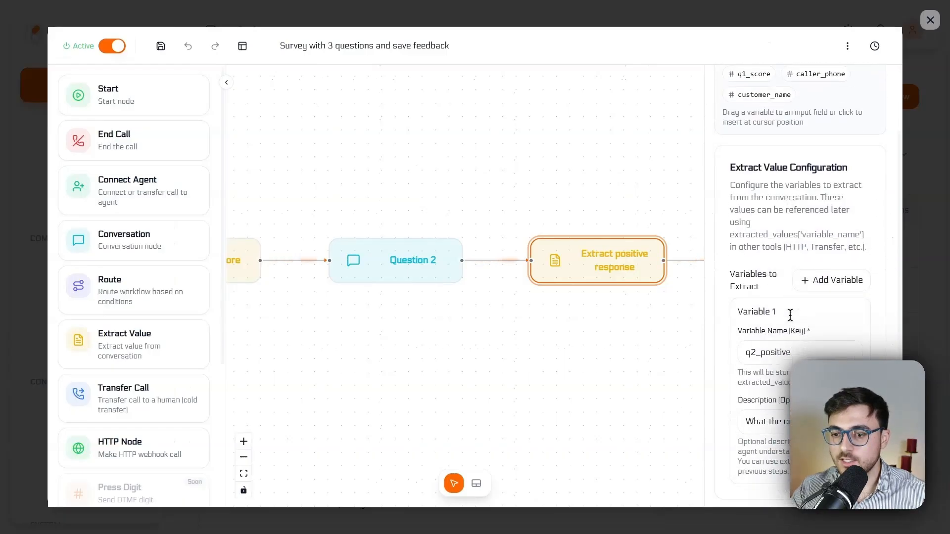
Step: Move to the n8n | Save survey HTTP node and examine its webhook URL, HTTP method and parameter mappings
left_click(588, 177)
left_click_drag(708, 169, 420, 170)
left_click_drag(683, 189, 484, 194)
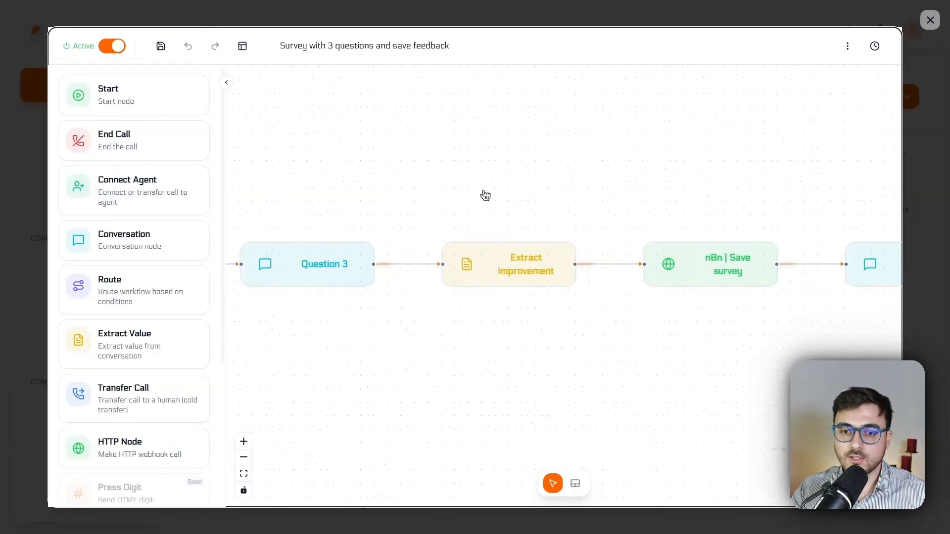
left_click_drag(623, 157, 430, 159)
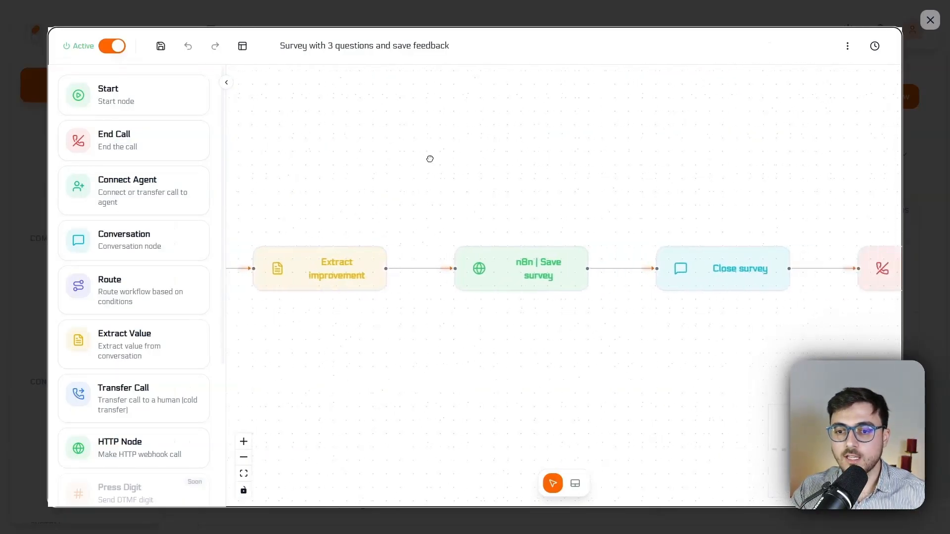
left_click(543, 268)
scroll(780, 292, "down", 4)
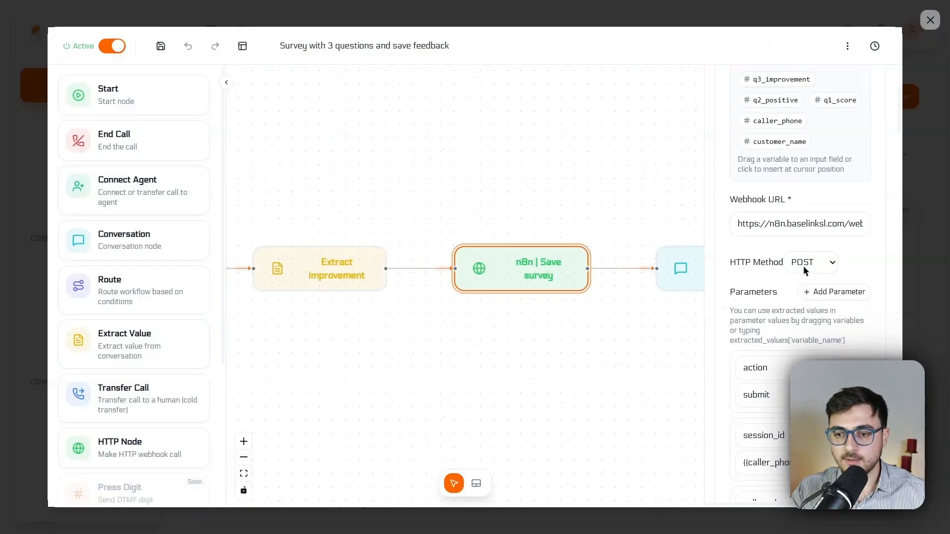
scroll(786, 194, "down", 5)
scroll(778, 156, "down", 2)
scroll(799, 183, "up", 2)
scroll(807, 269, "up", 5)
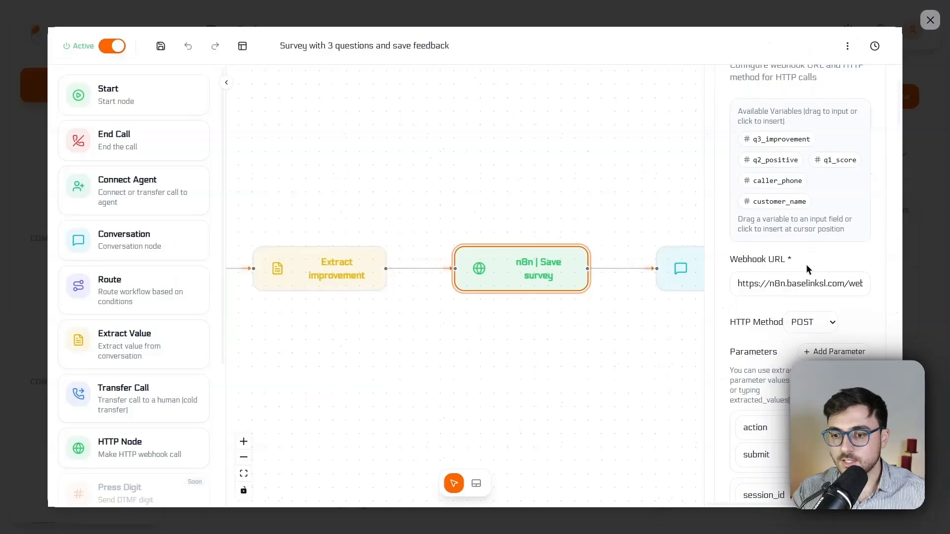
left_click(778, 350)
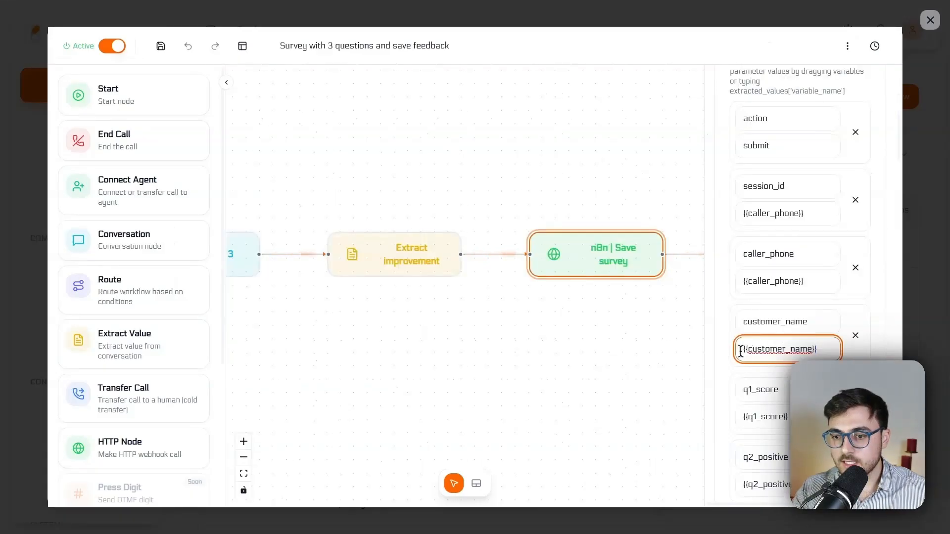
left_click_drag(790, 311, 729, 328)
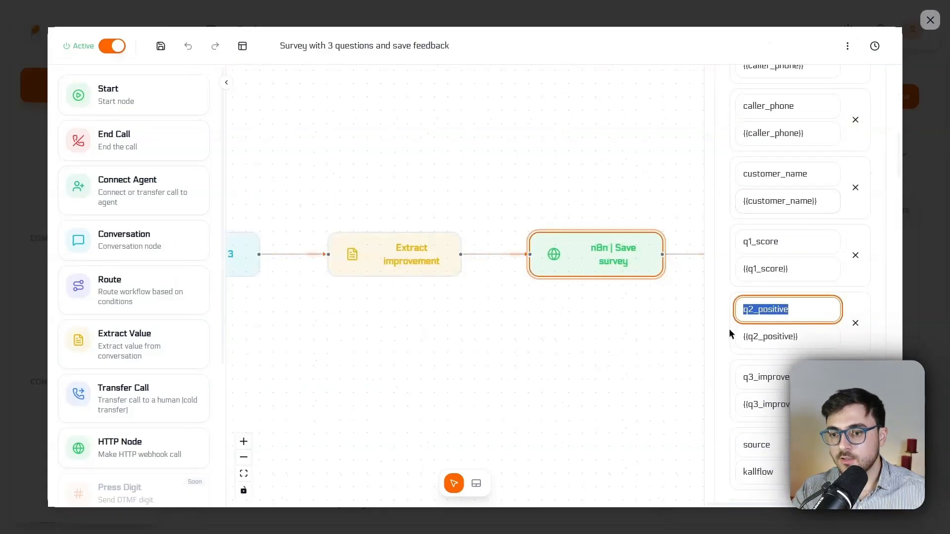
left_click(794, 310)
left_click_drag(748, 379, 814, 380)
left_click(812, 377)
scroll(810, 358, "down", 2)
double_click(779, 351)
double_click(771, 377)
scroll(795, 318, "down", 2)
scroll(795, 316, "up", 13)
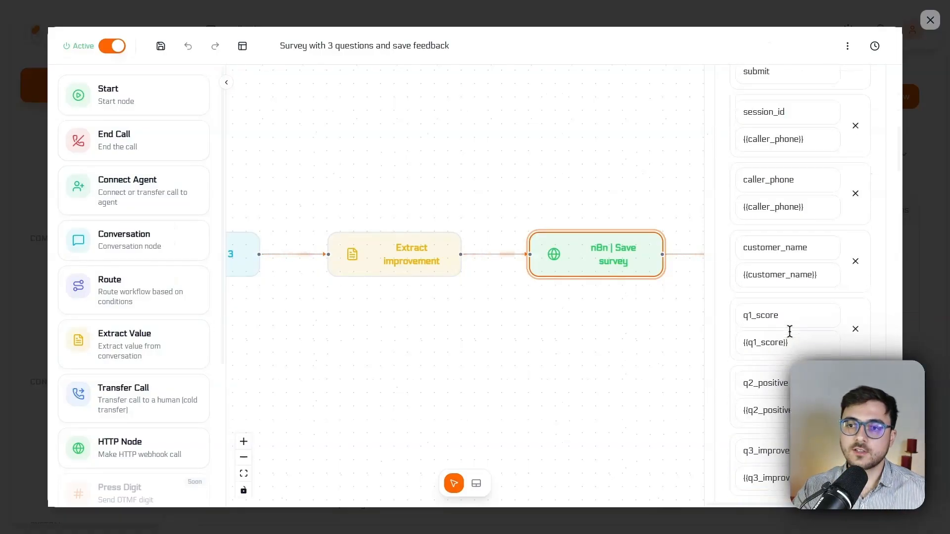
scroll(816, 342, "up", 3)
Step: Examine the HTTP node's webhook URL, wait and response options, and its list of response variables
triple_click(814, 410)
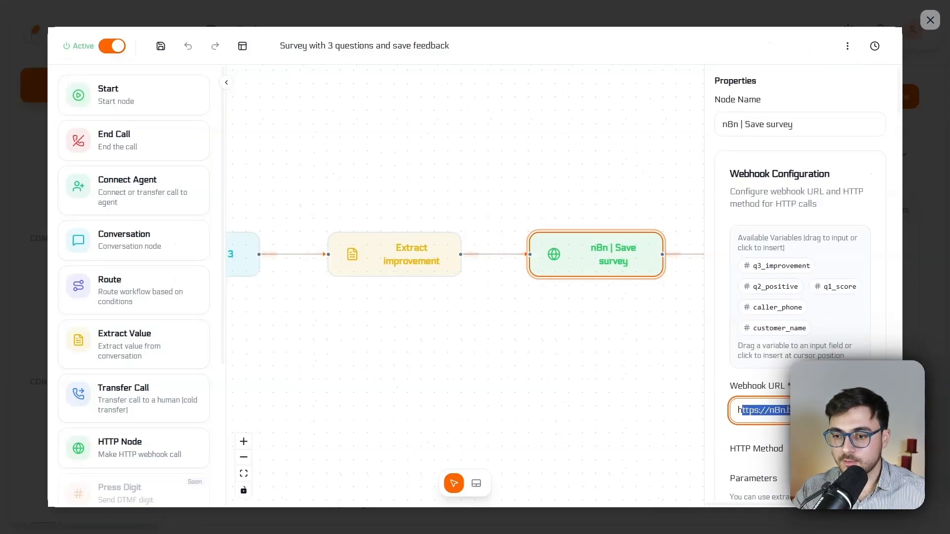
left_click(813, 410)
double_click(771, 410)
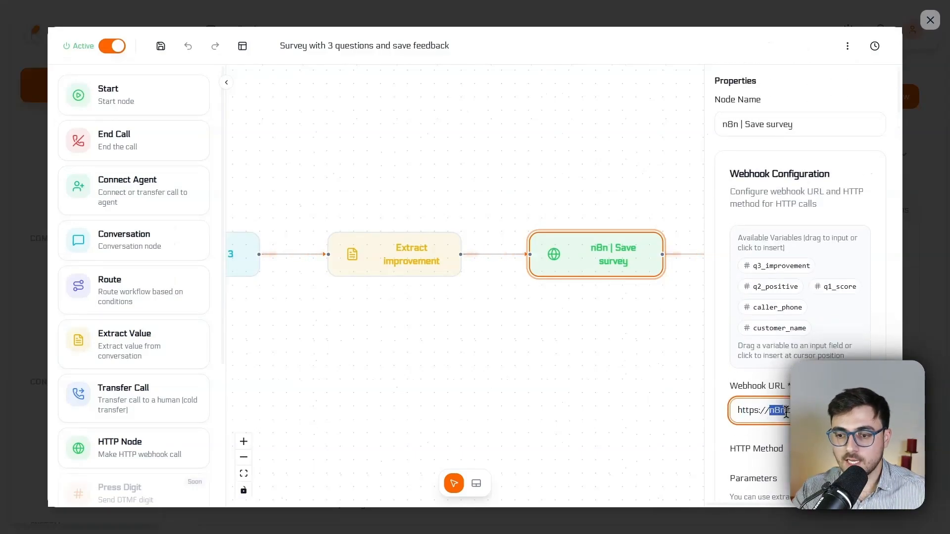
scroll(762, 359, "down", 15)
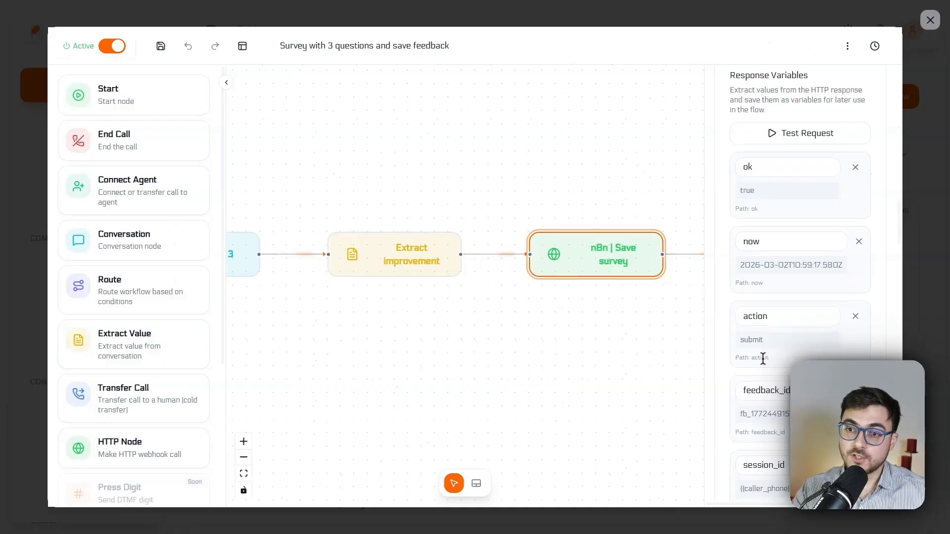
scroll(763, 358, "up", 3)
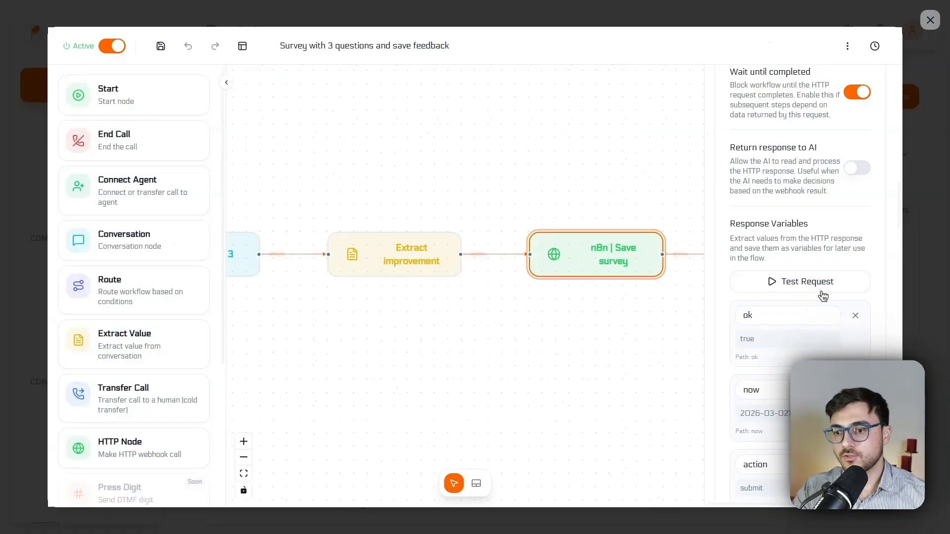
scroll(806, 304, "down", 3)
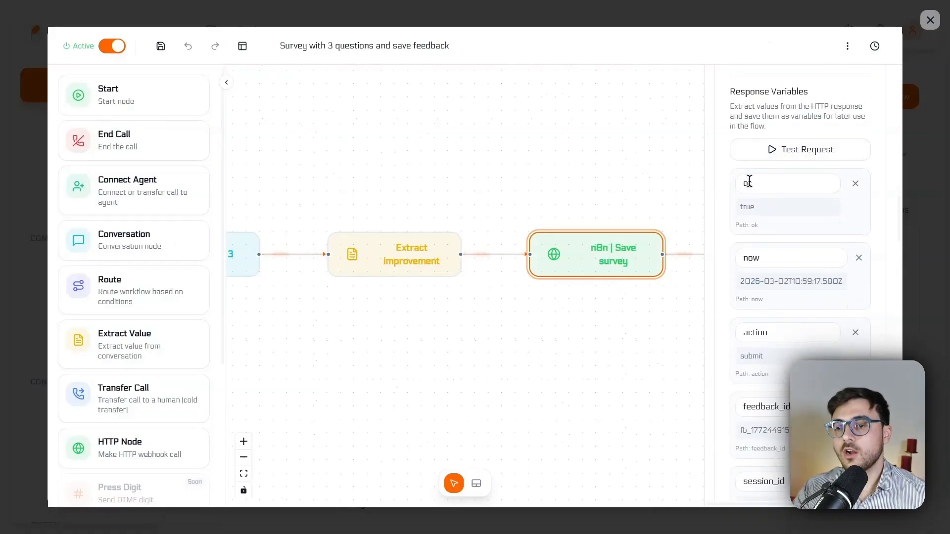
scroll(774, 180, "down", 11)
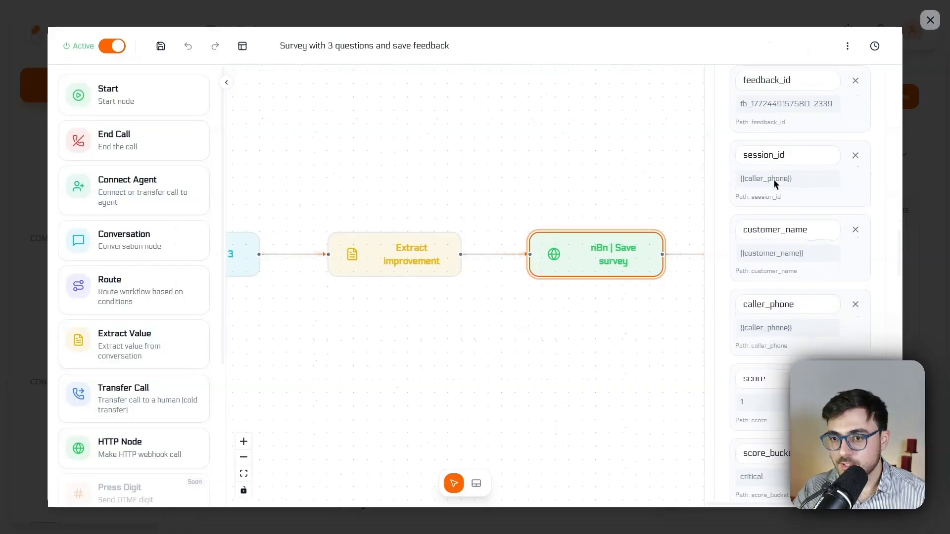
scroll(772, 305, "down", 15)
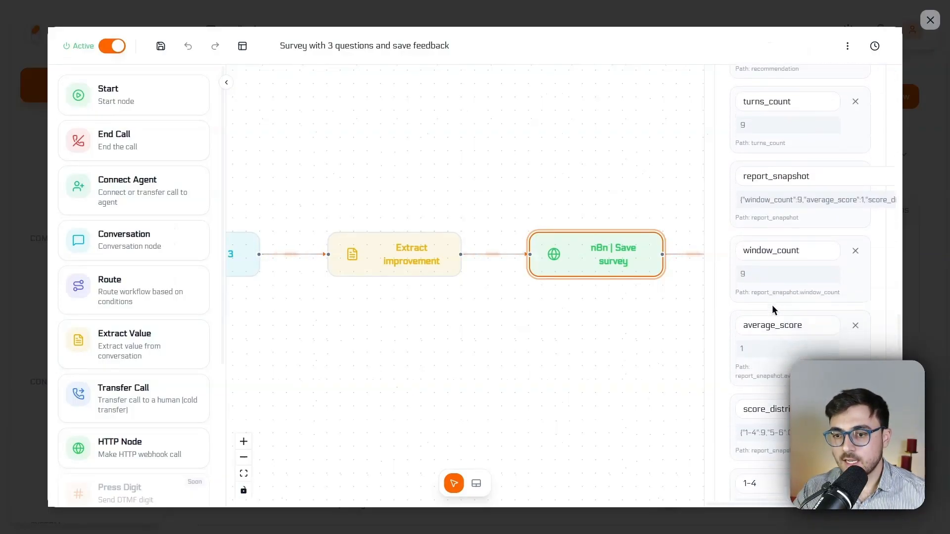
scroll(772, 304, "down", 8)
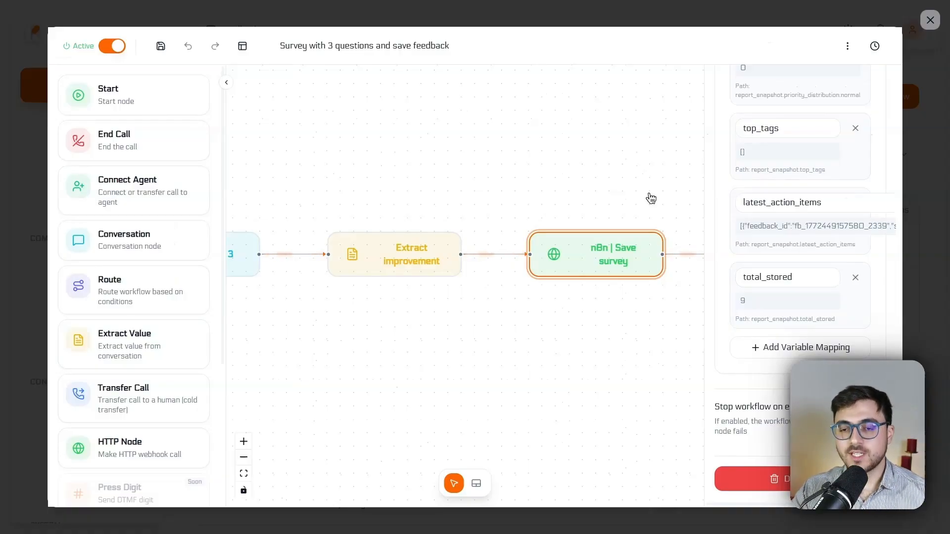
Step: Open the Close survey node and examine its available variables, closing message and mode
left_click(623, 196)
left_click_drag(531, 172, 330, 177)
left_click(598, 255)
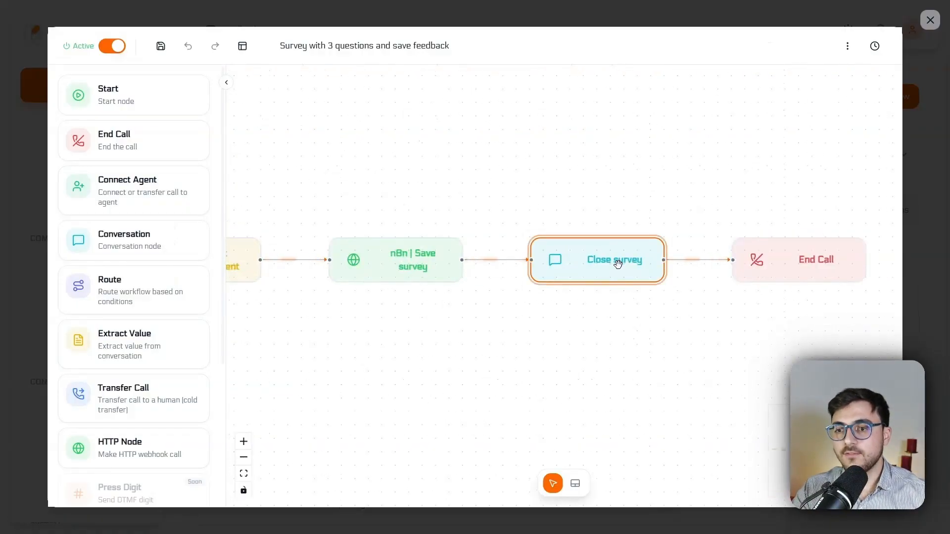
left_click(617, 261)
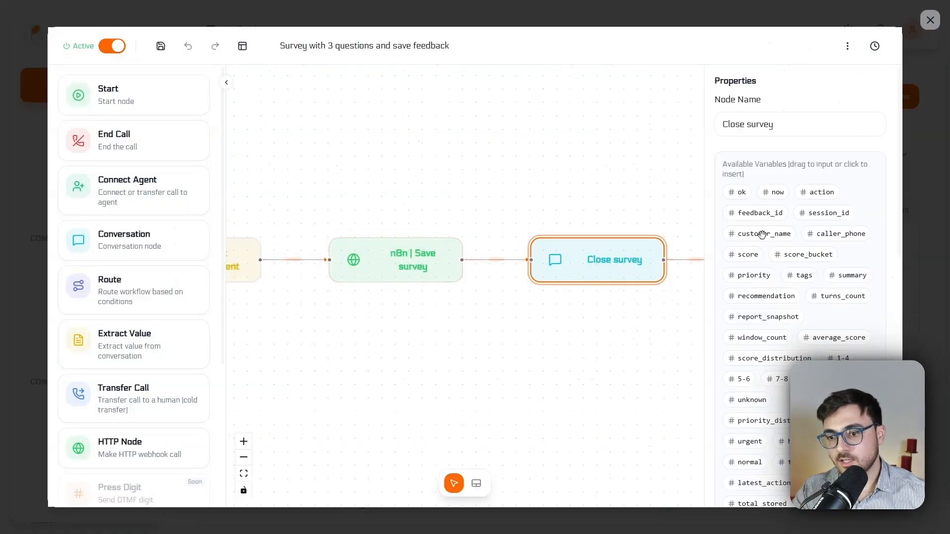
scroll(742, 230, "down", 3)
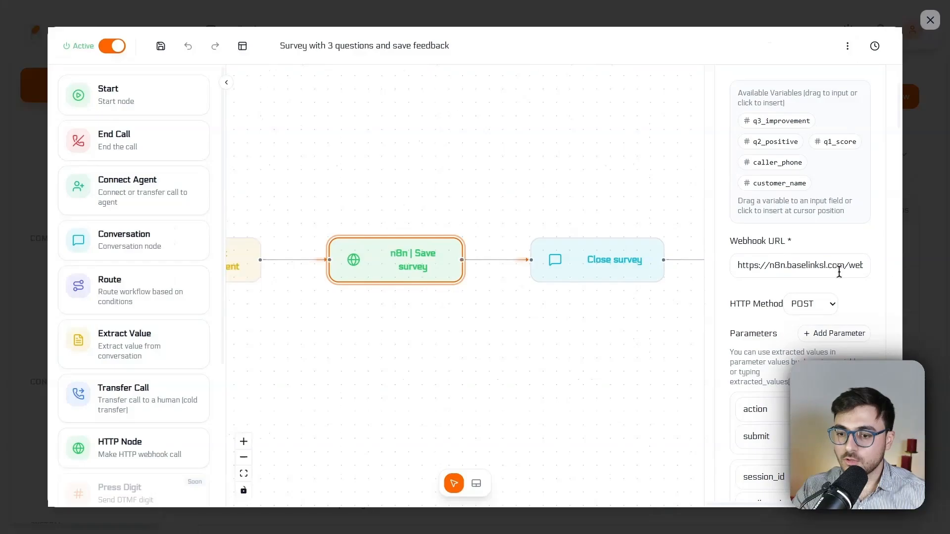
scroll(837, 269, "down", 15)
scroll(784, 287, "down", 12)
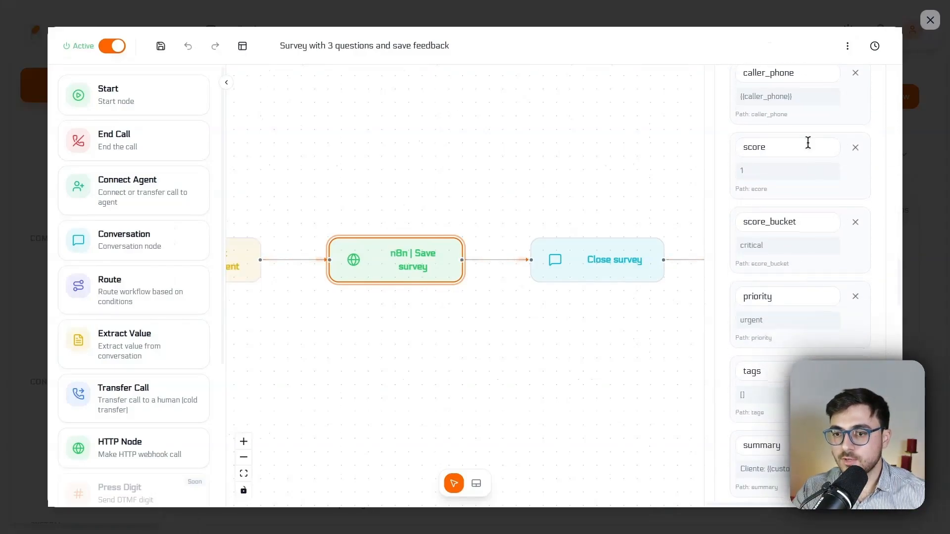
scroll(790, 272, "up", 10)
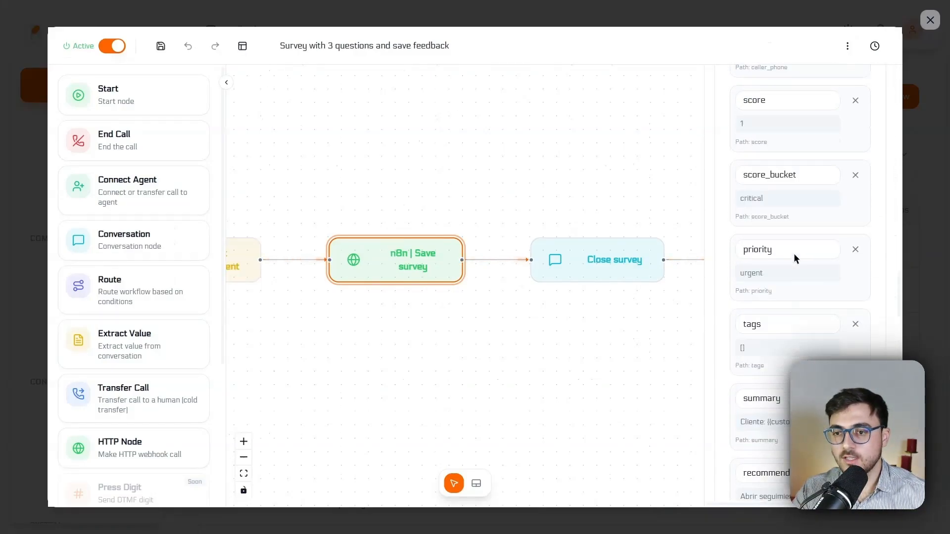
left_click(630, 267)
scroll(820, 208, "down", 1)
scroll(812, 198, "up", 1)
scroll(800, 204, "down", 5)
scroll(800, 203, "down", 3)
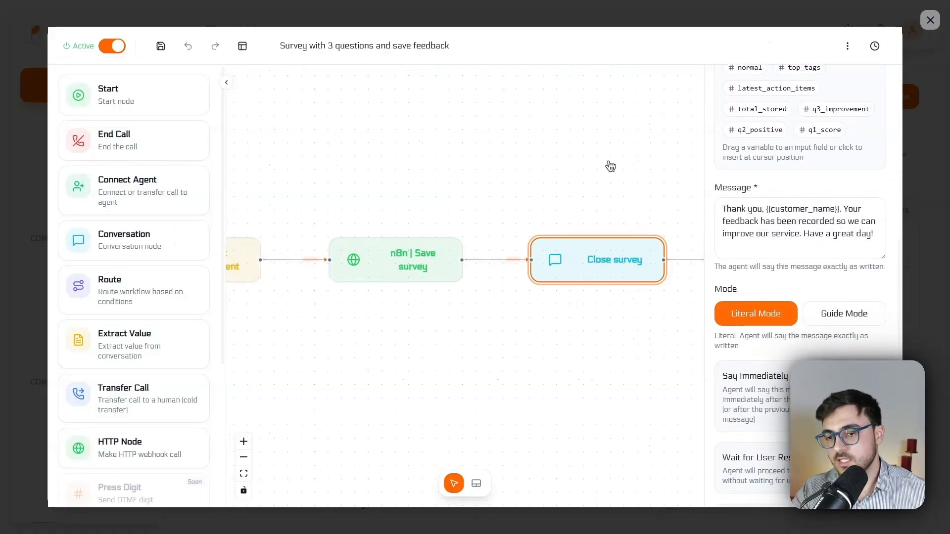
left_click(591, 157)
Step: Switch to the n8n Survey agent workflow and open the webhook trigger to view its production URL
left_click(404, 266)
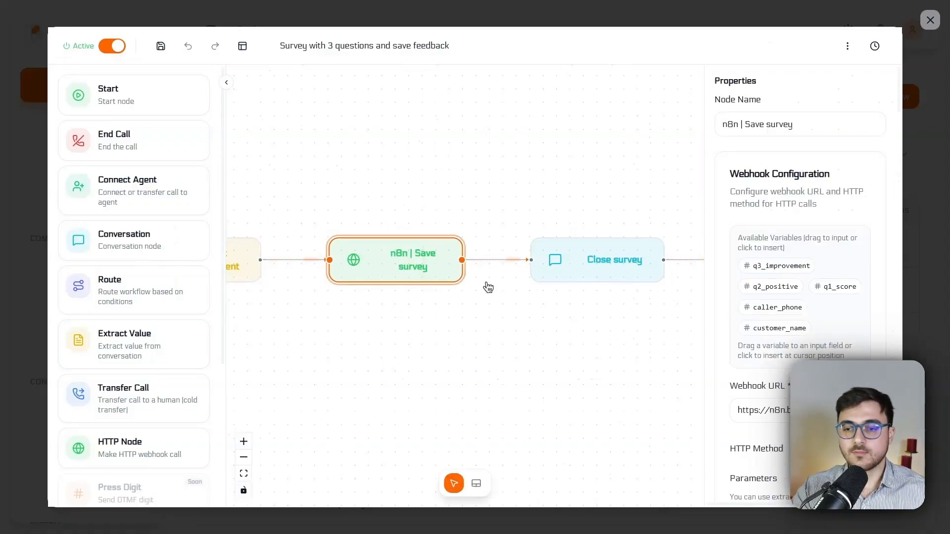
scroll(798, 325, "down", 3)
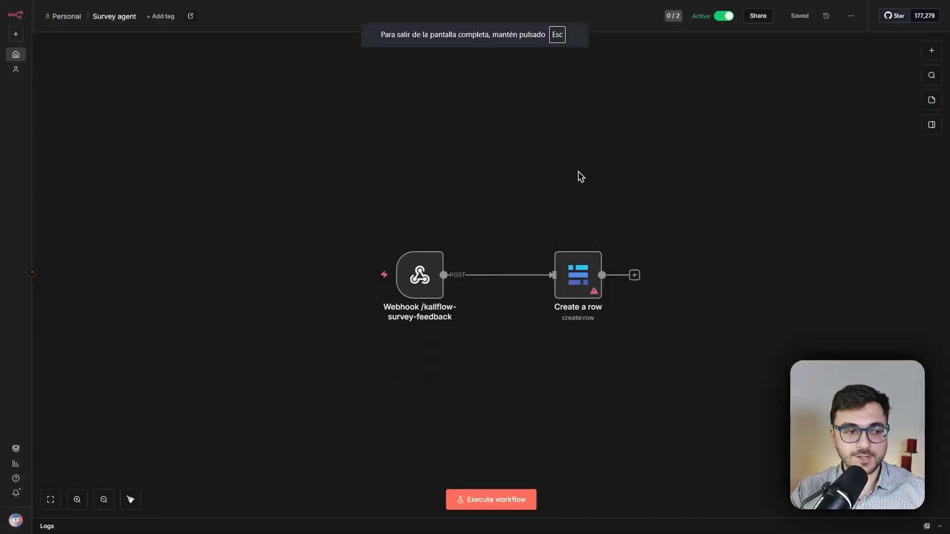
scroll(613, 246, "up", 5)
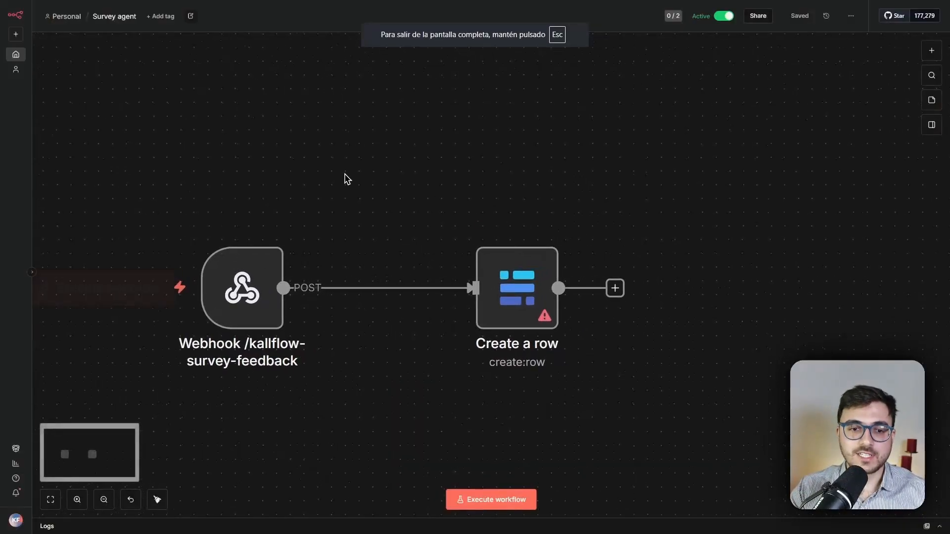
left_click_drag(345, 175, 415, 154)
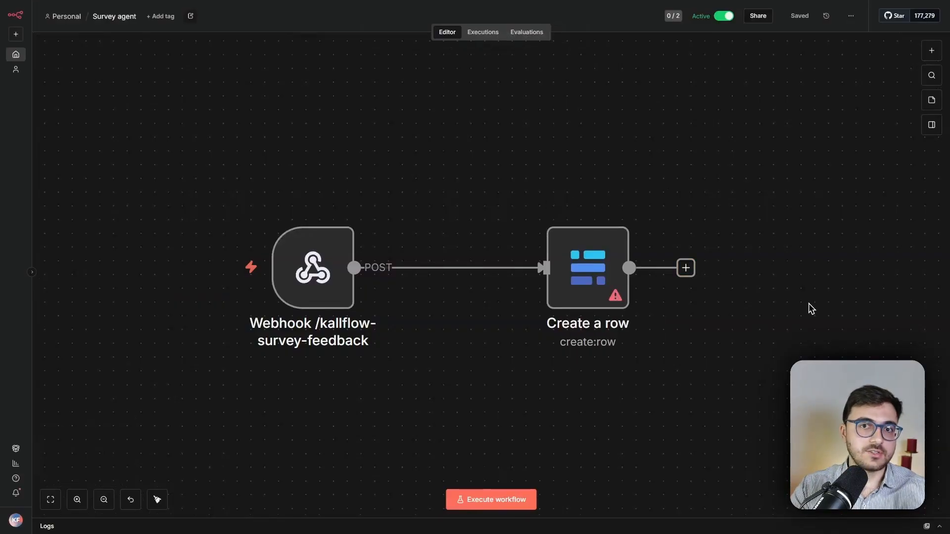
mouse_move(306, 281)
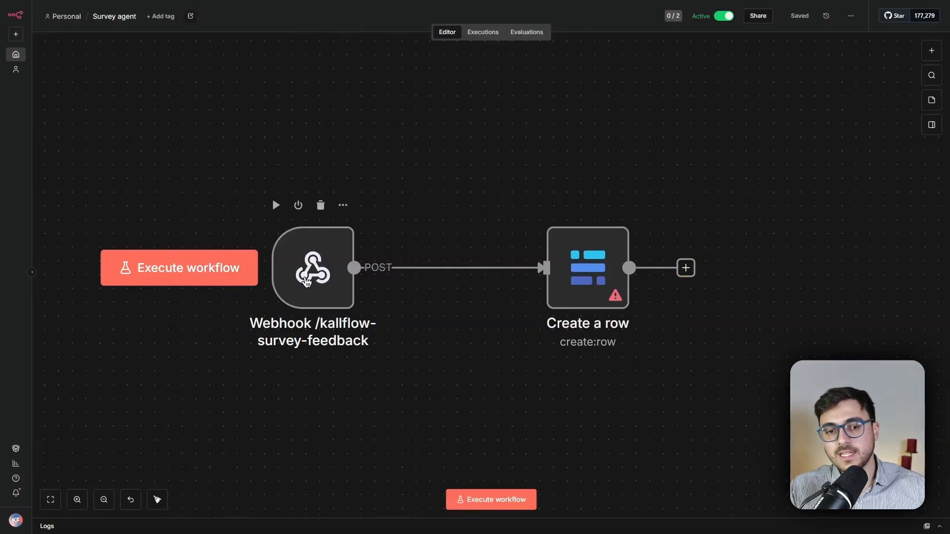
double_click(306, 281)
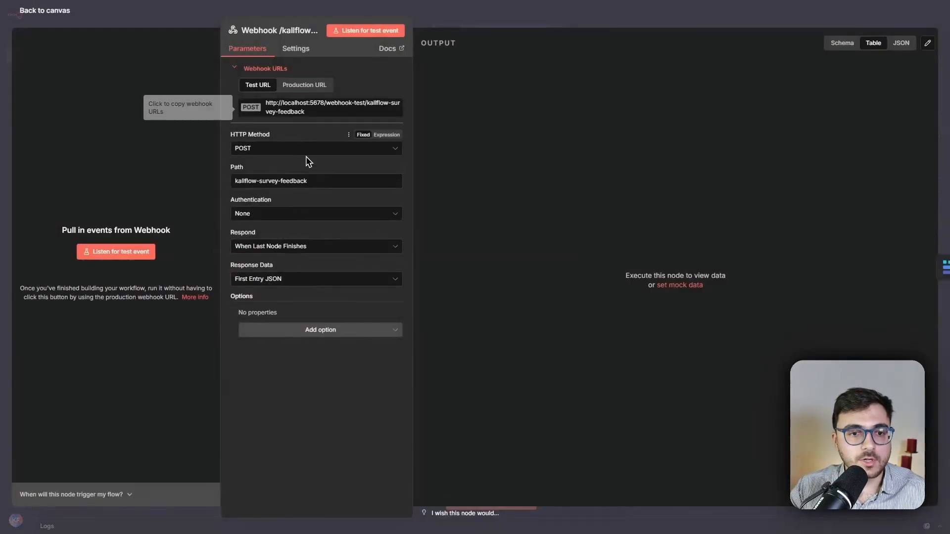
left_click(711, 26)
double_click(306, 277)
left_click(330, 91)
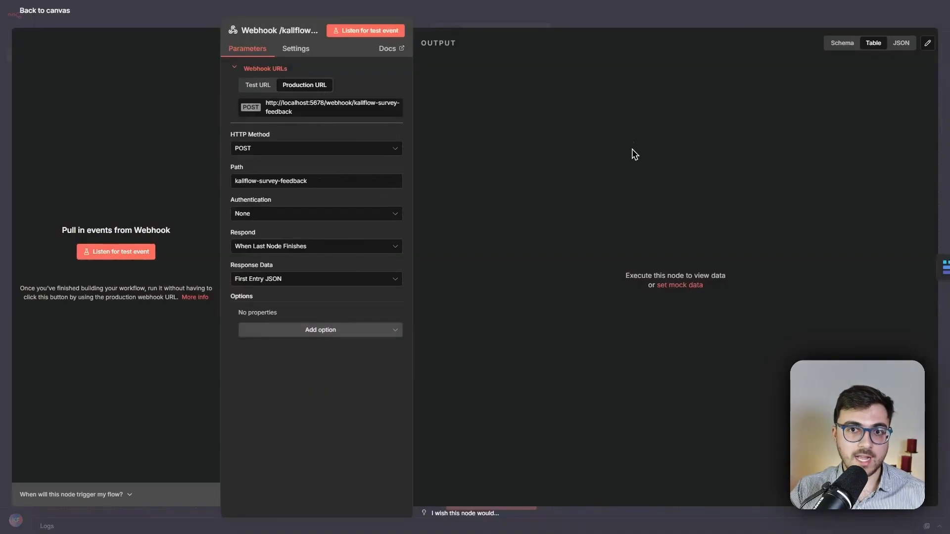
Step: Set the webhook trigger to respond using a 'Respond to Webhook' node
left_click(272, 251)
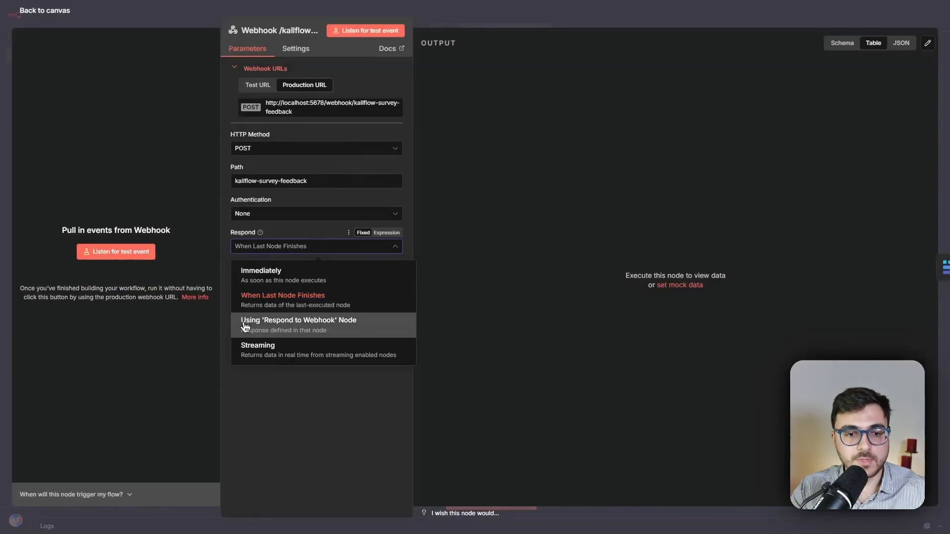
left_click(335, 331)
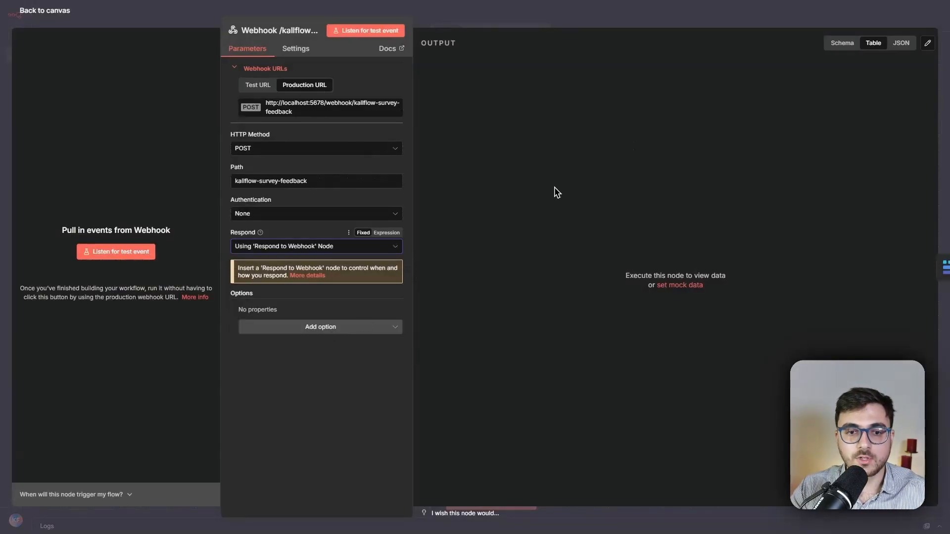
key("Escape")
Step: Add a Respond to Webhook node after the Create a row node
left_click(685, 268)
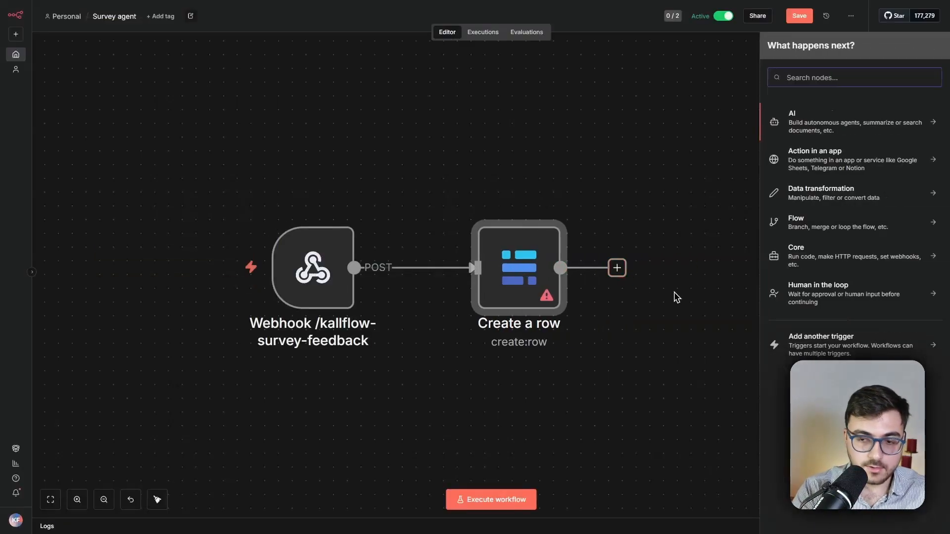
type("webhook")
key("Down")
key("Return")
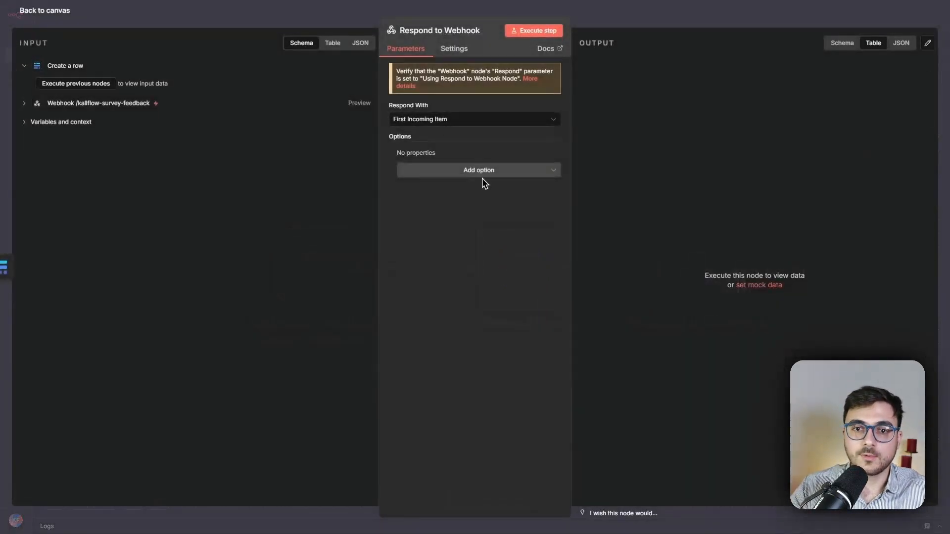
Step: Set the Respond to Webhook node to respond with JSON and return to the workflow canvas
left_click(438, 120)
scroll(417, 240, "down", 3)
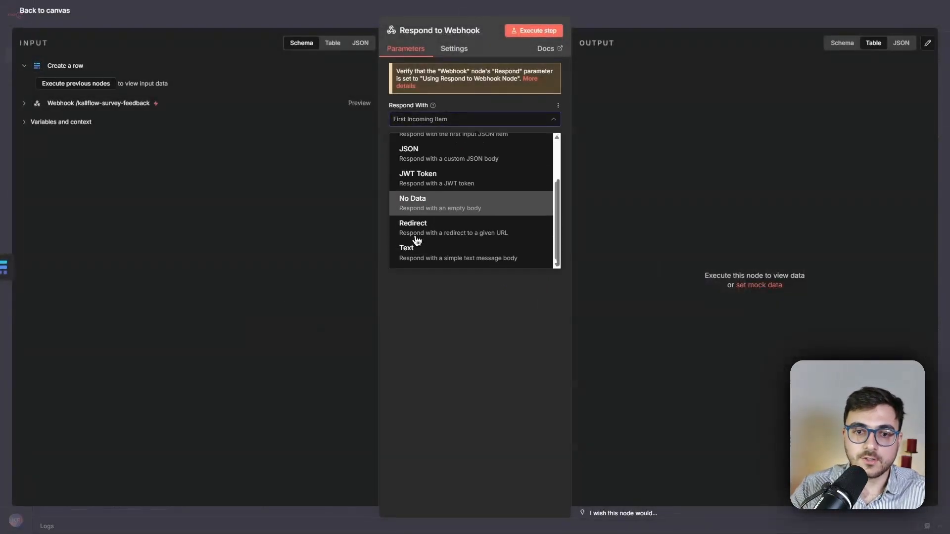
left_click(434, 163)
left_click_drag(513, 193, 379, 164)
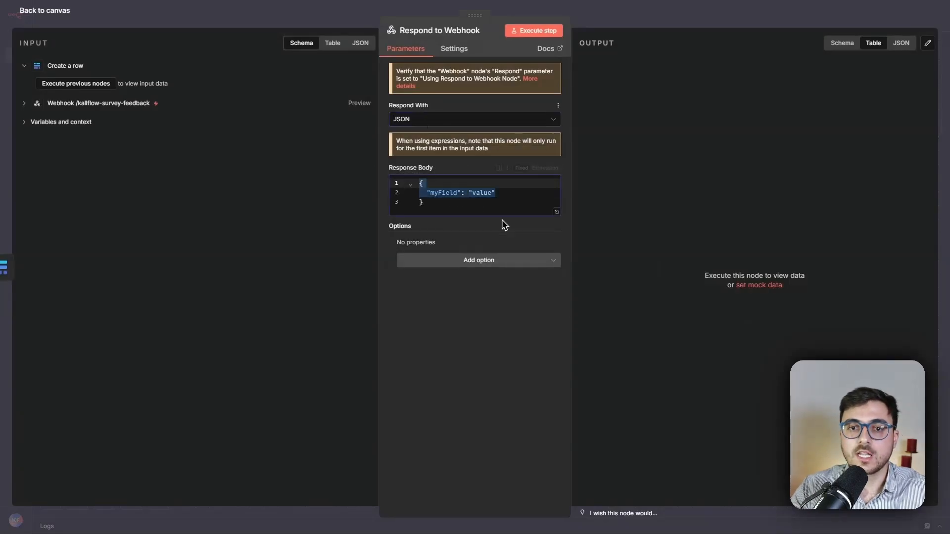
left_click(417, 121)
scroll(441, 187, "up", 3)
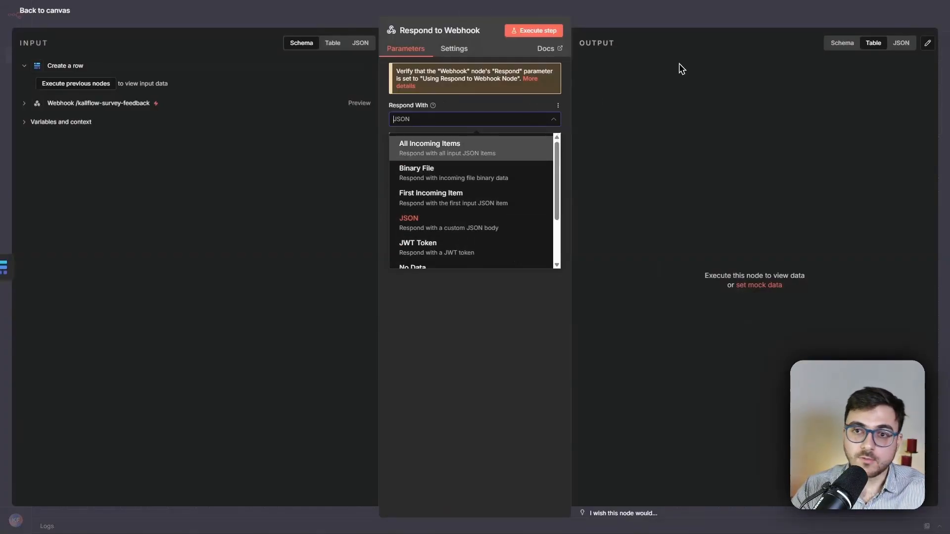
left_click(694, 24)
left_click_drag(707, 295, 744, 289)
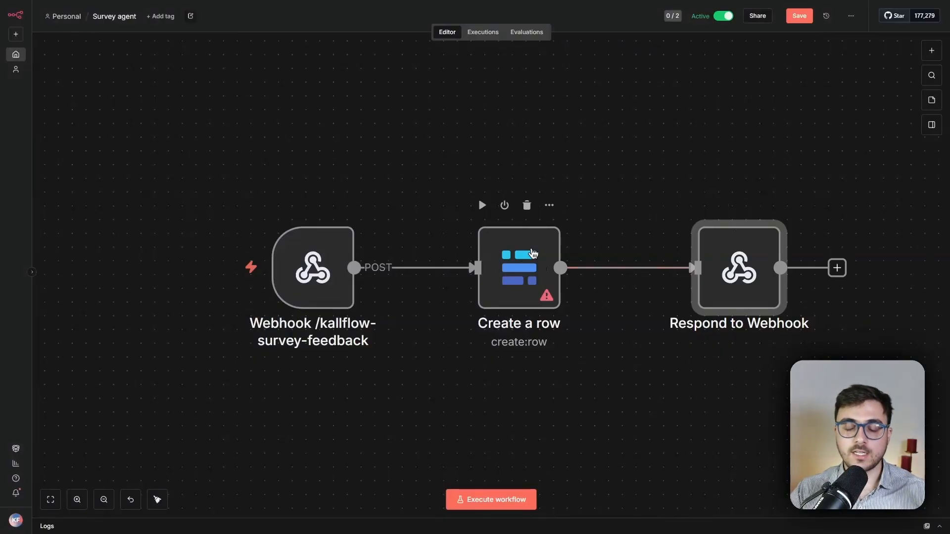
Step: Return to the Kallflow call flow and examine the Close survey node's closing message and mode settings
left_click(615, 175)
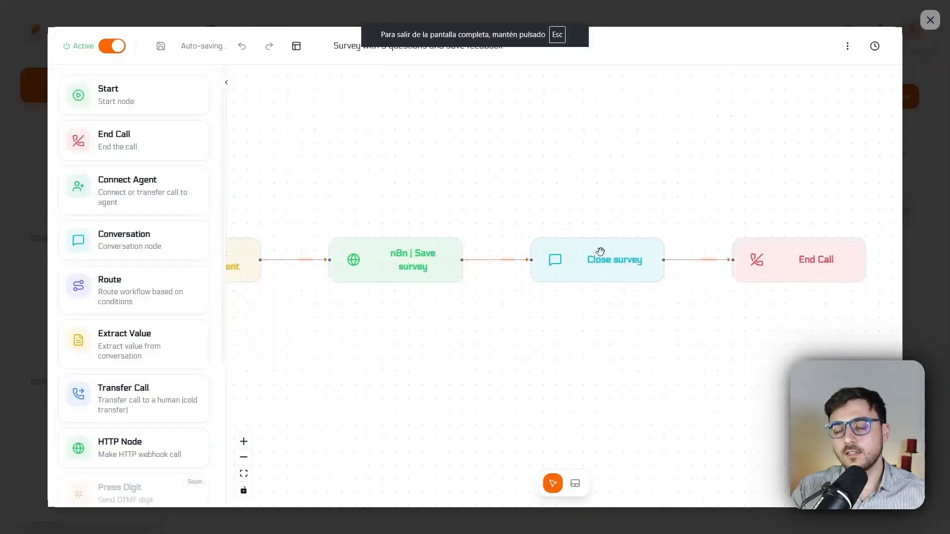
left_click(603, 275)
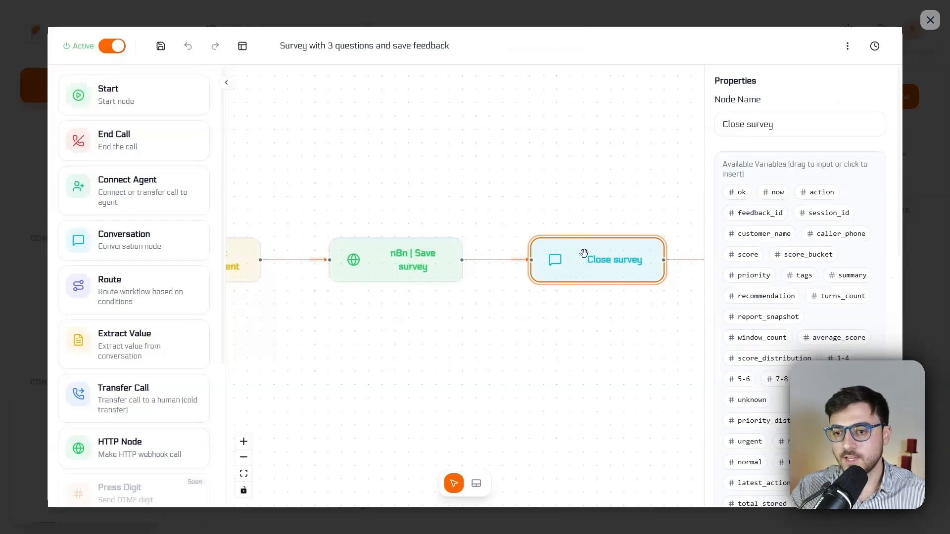
scroll(753, 208, "down", 5)
scroll(754, 207, "up", 3)
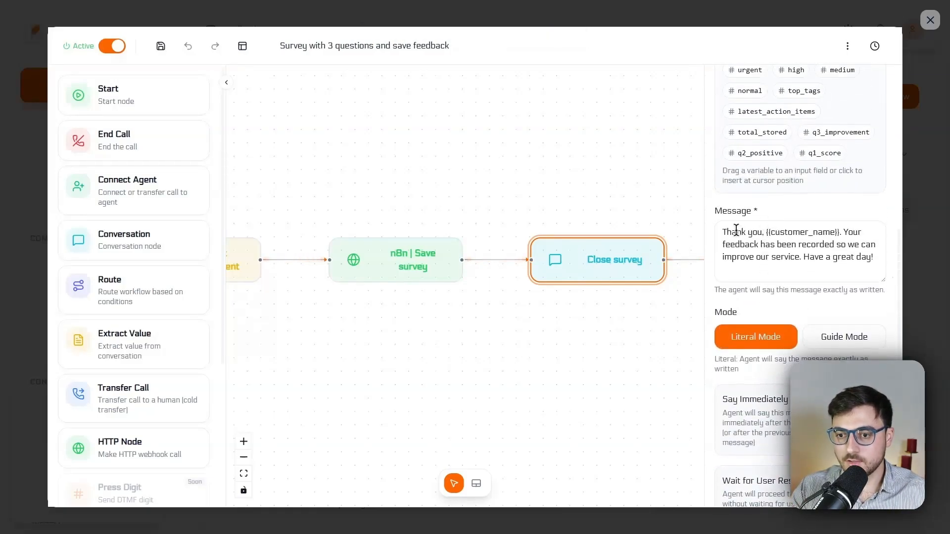
left_click_drag(731, 232, 770, 232)
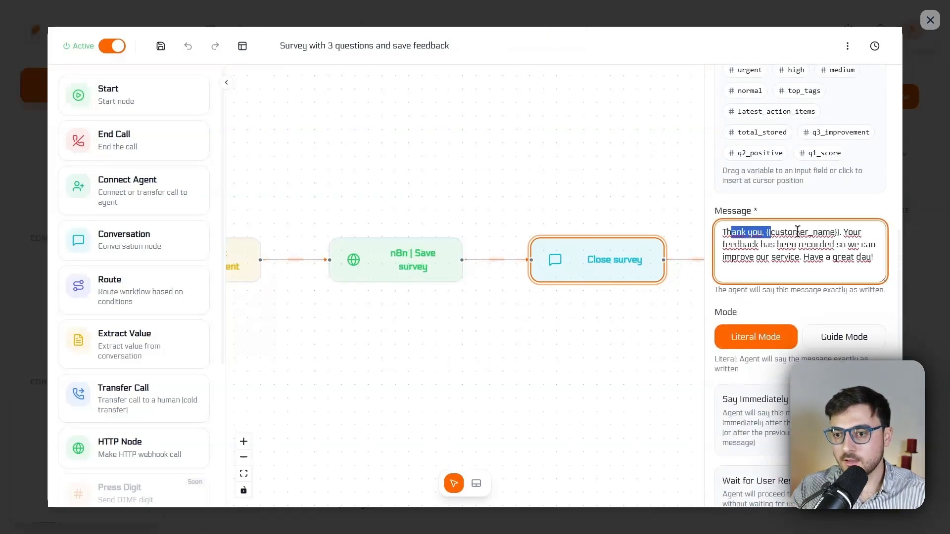
left_click(771, 234)
left_click_drag(842, 232, 887, 268)
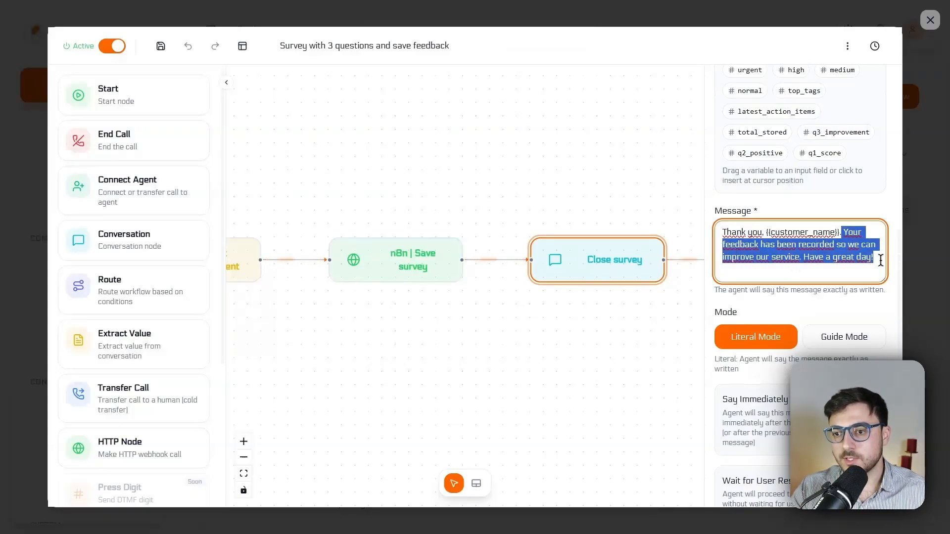
left_click(824, 259)
scroll(813, 306, "down", 4)
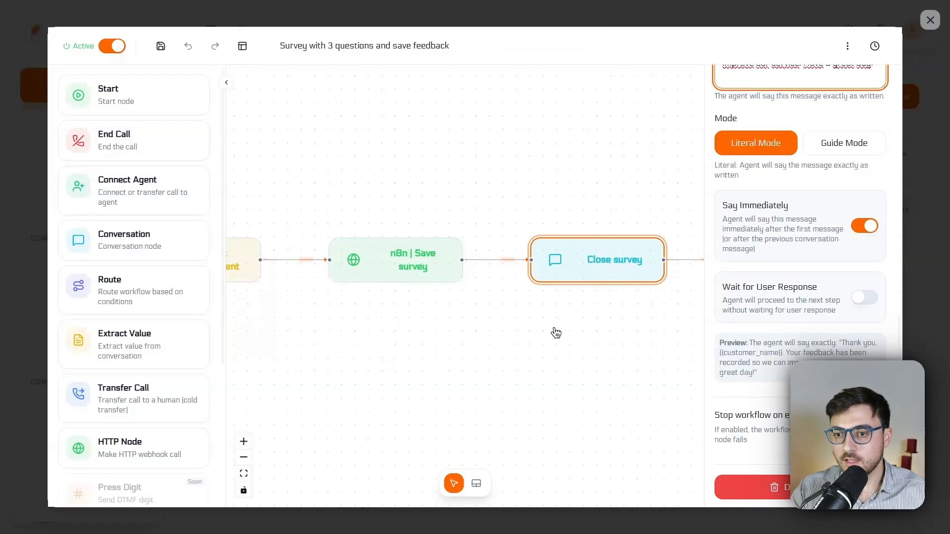
Step: Open the End Call node, review its hangup and evaluation settings, and turn off Post Call Evaluation
left_click_drag(556, 333, 318, 328)
left_click(579, 272)
left_click_drag(729, 356, 811, 358)
left_click(813, 358)
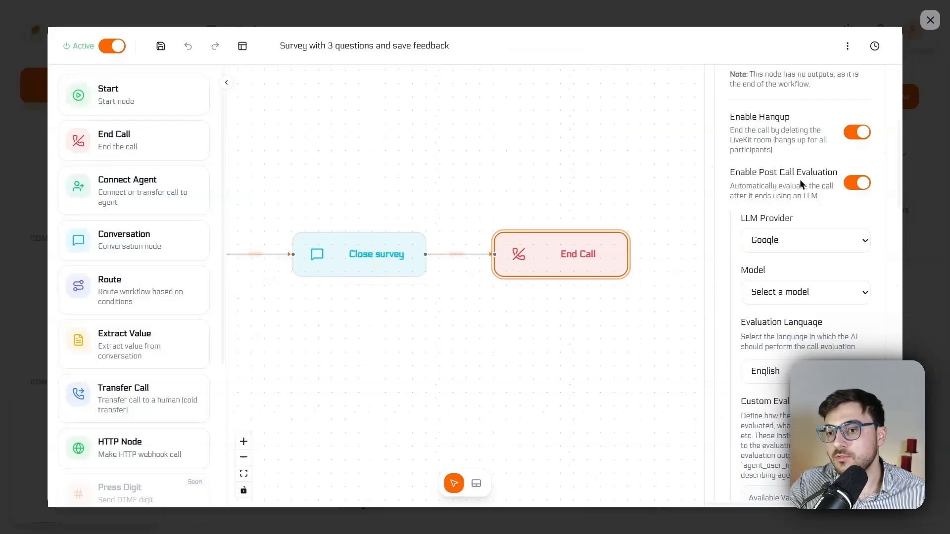
scroll(796, 274, "down", 10)
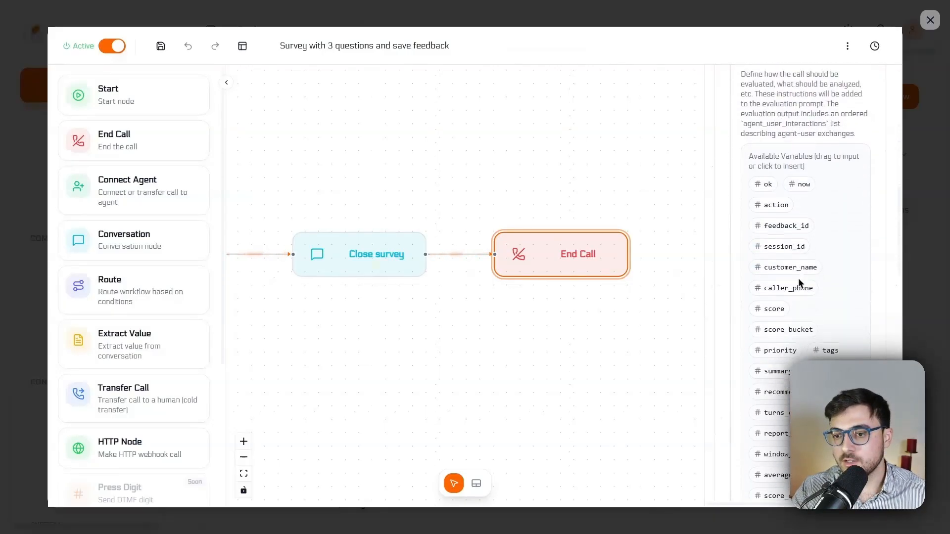
scroll(798, 274, "down", 5)
scroll(799, 277, "up", 8)
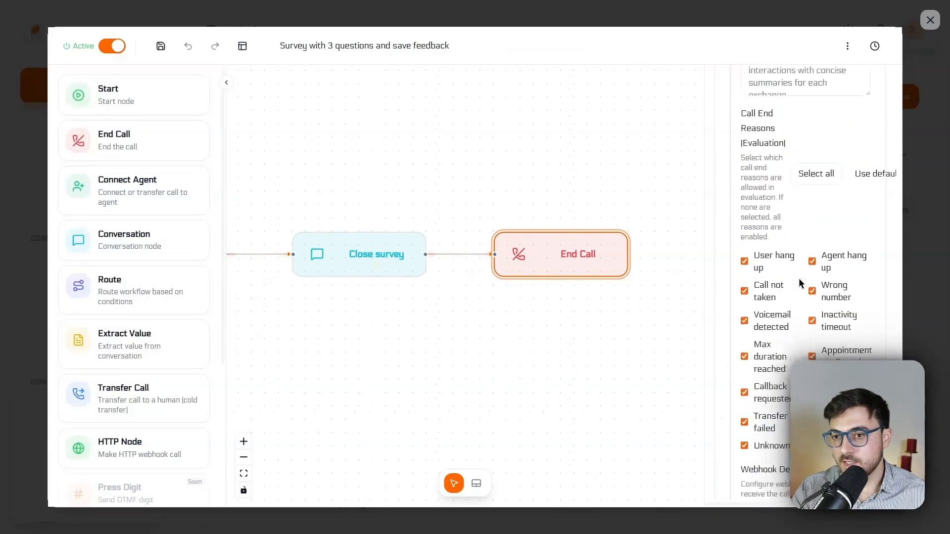
left_click_drag(745, 251, 761, 266)
left_click(772, 291)
scroll(779, 340, "down", 2)
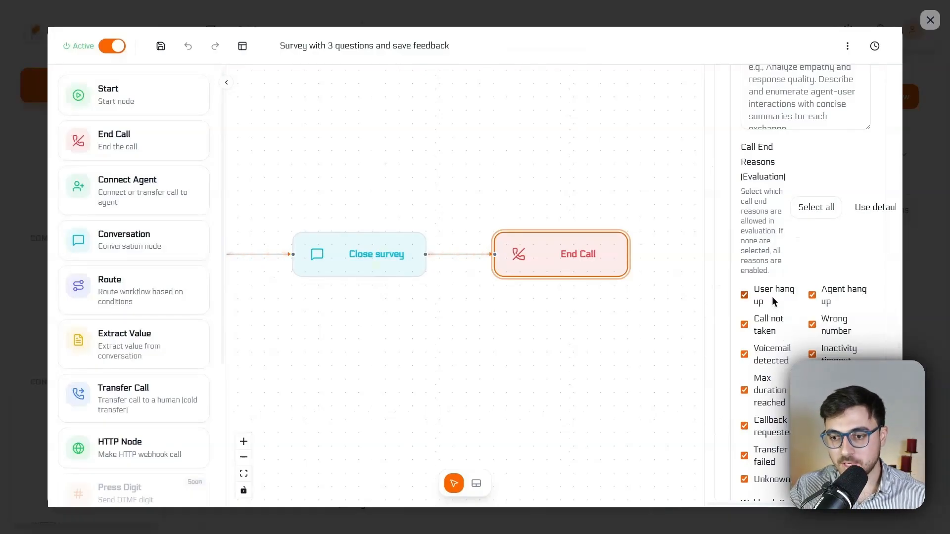
scroll(774, 299, "up", 5)
scroll(841, 341, "down", 4)
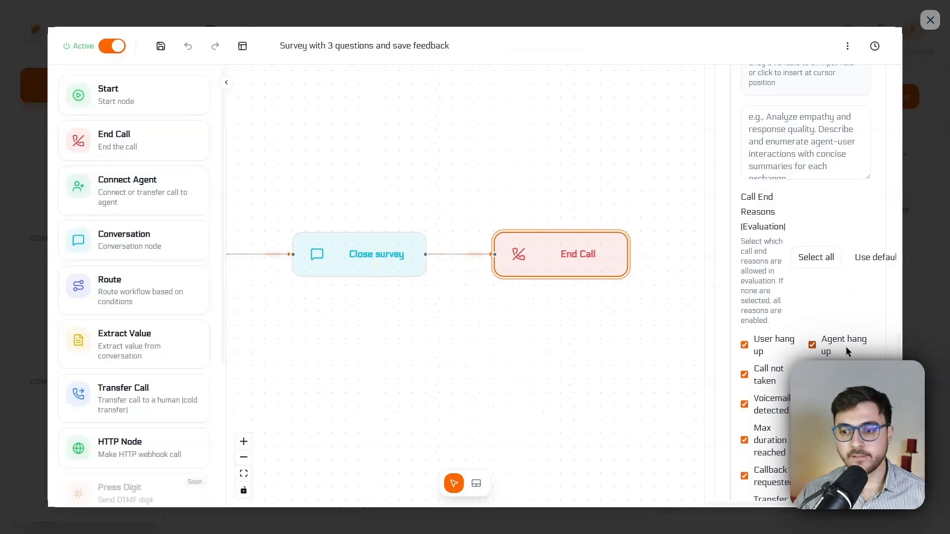
scroll(841, 347, "up", 10)
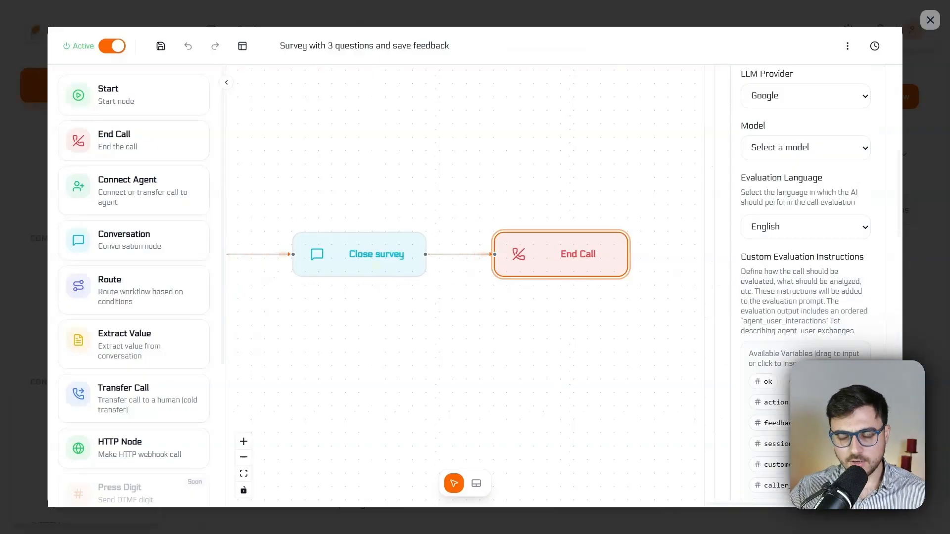
scroll(802, 287, "up", 3)
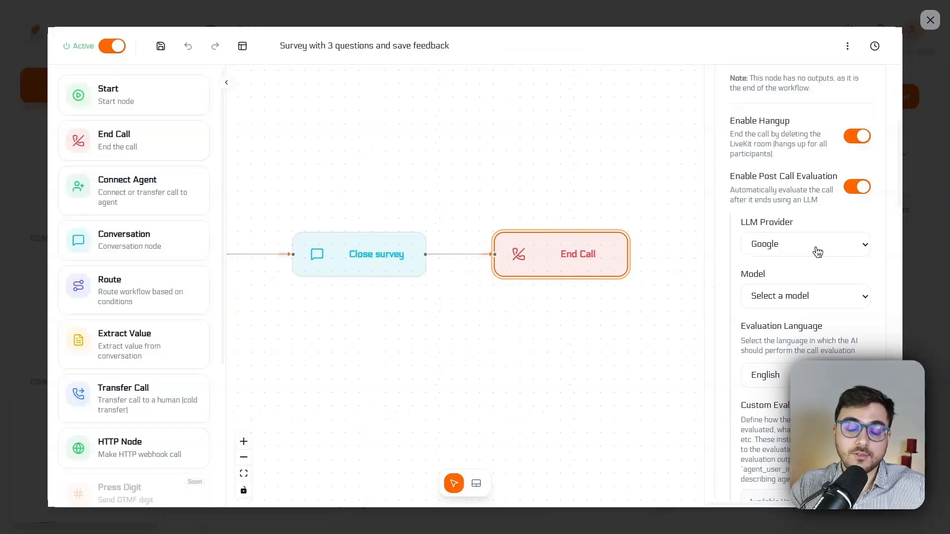
left_click(857, 186)
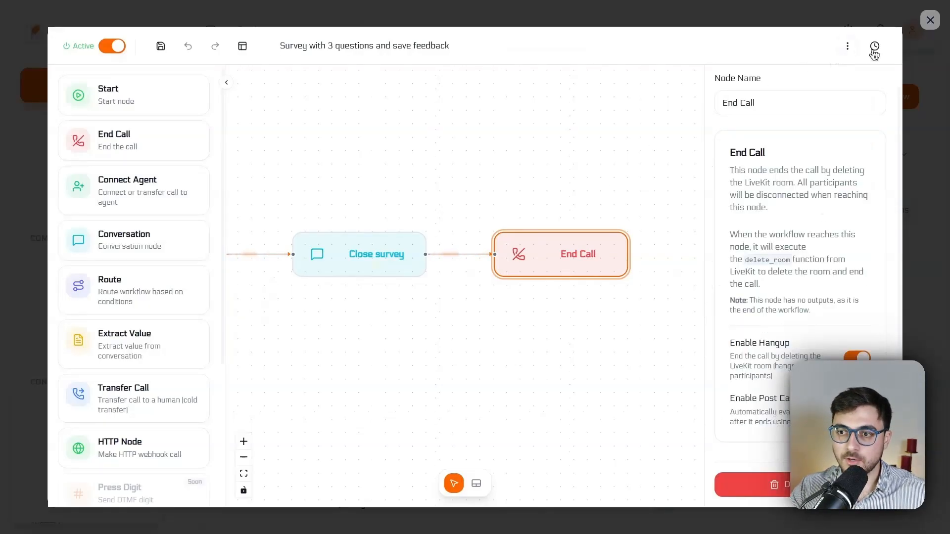
Step: Open the flow's execution history, view the History and Live lists, and close the flow editor
left_click(874, 49)
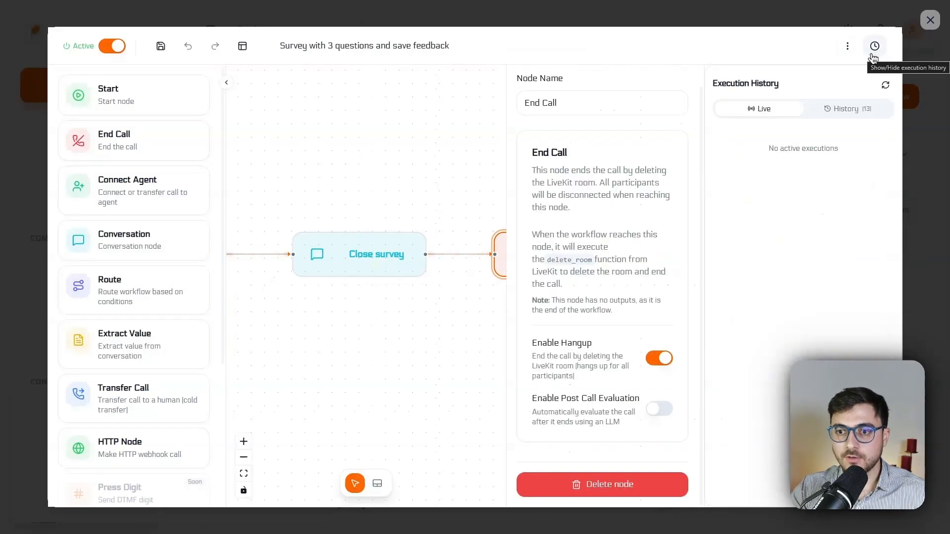
left_click(859, 116)
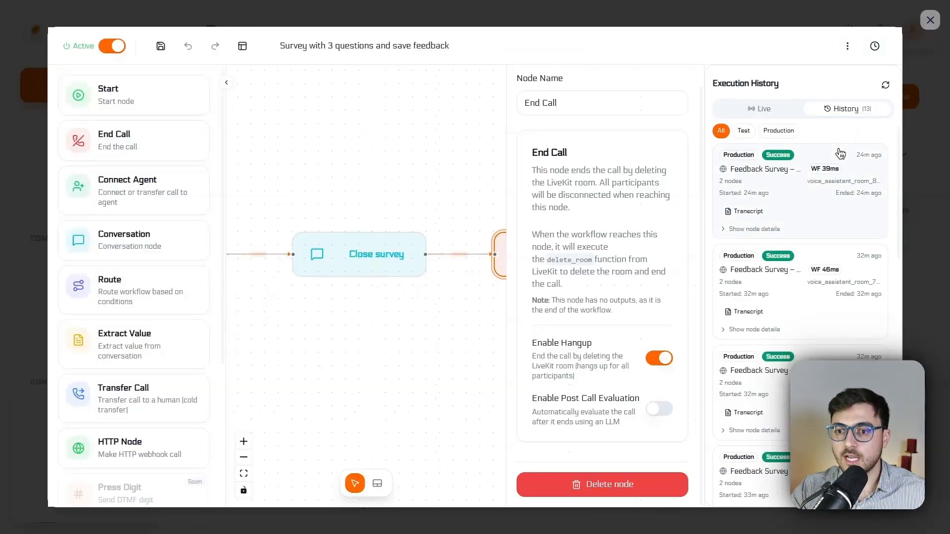
left_click(762, 109)
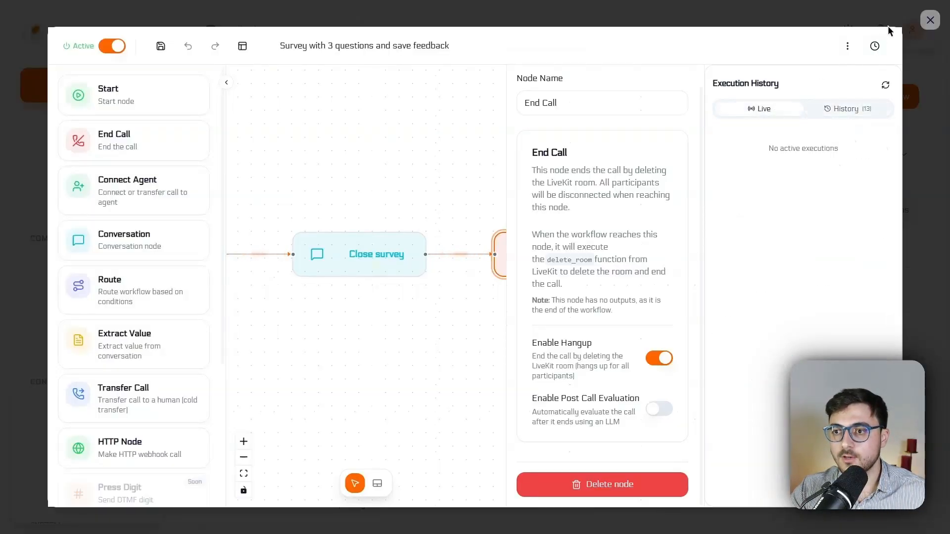
left_click(930, 20)
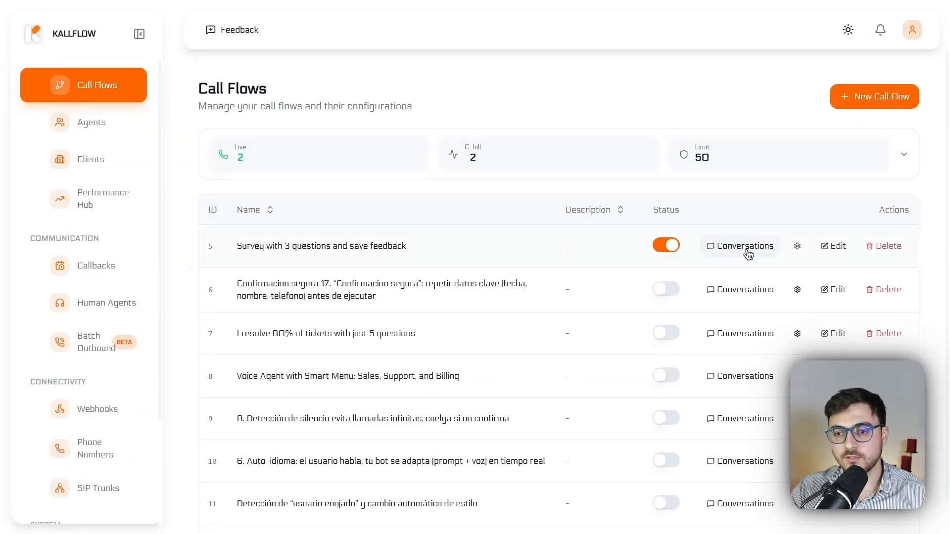